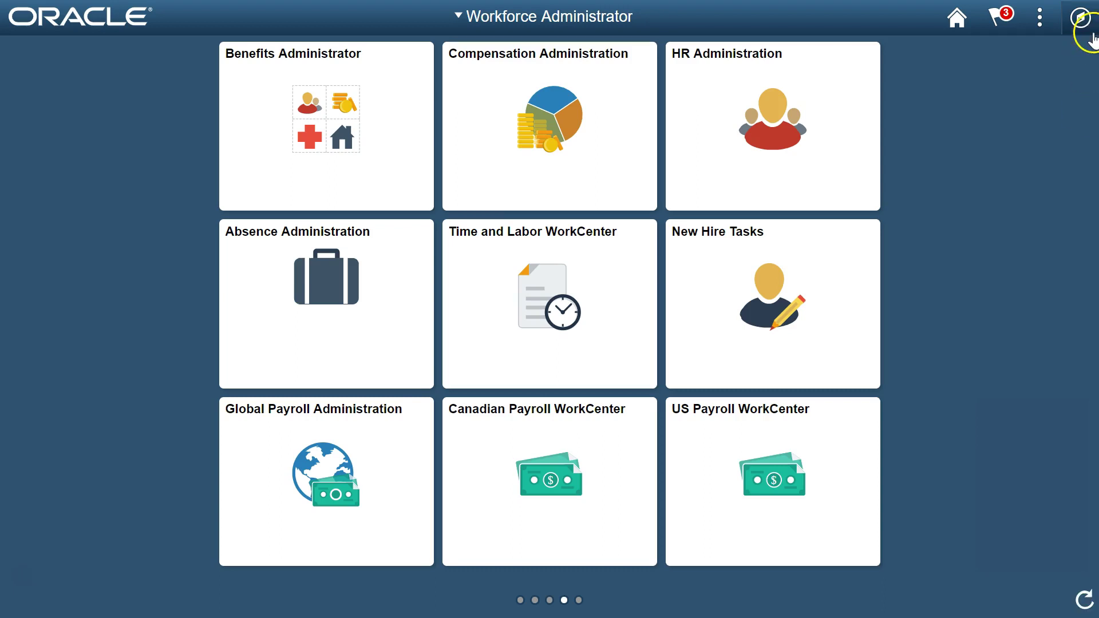
Navigate through the NavBar to Manage GT eForms 3.x > Create / Update an eForm
{"action": "left_click", "coordinate": [1081, 18]}
{"action": "left_click", "coordinate": [927, 152]}
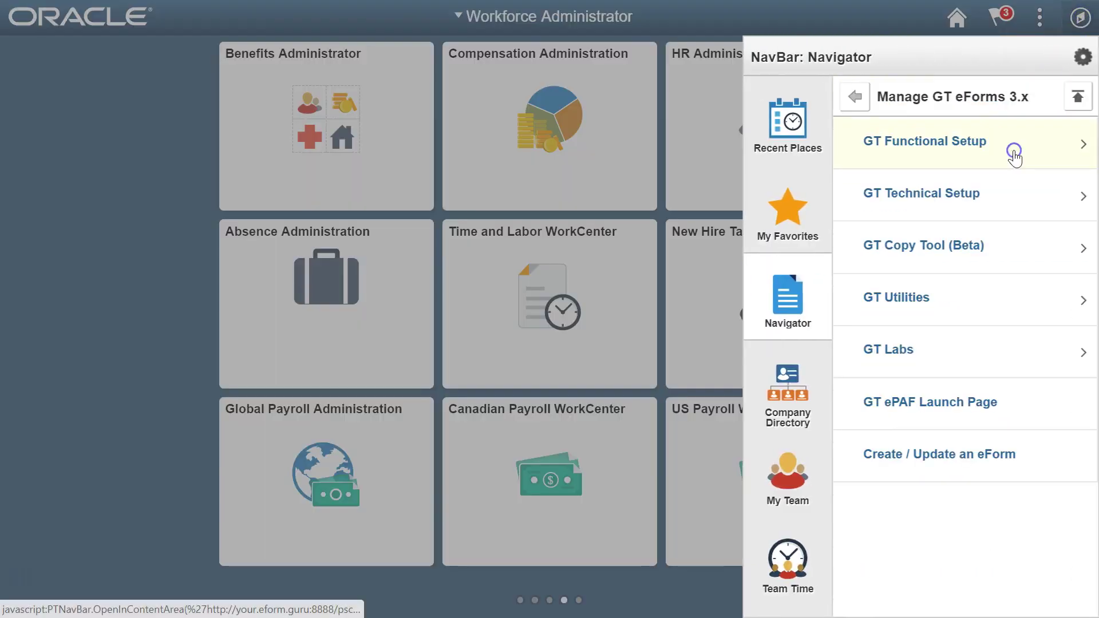
{"action": "left_click", "coordinate": [948, 470]}
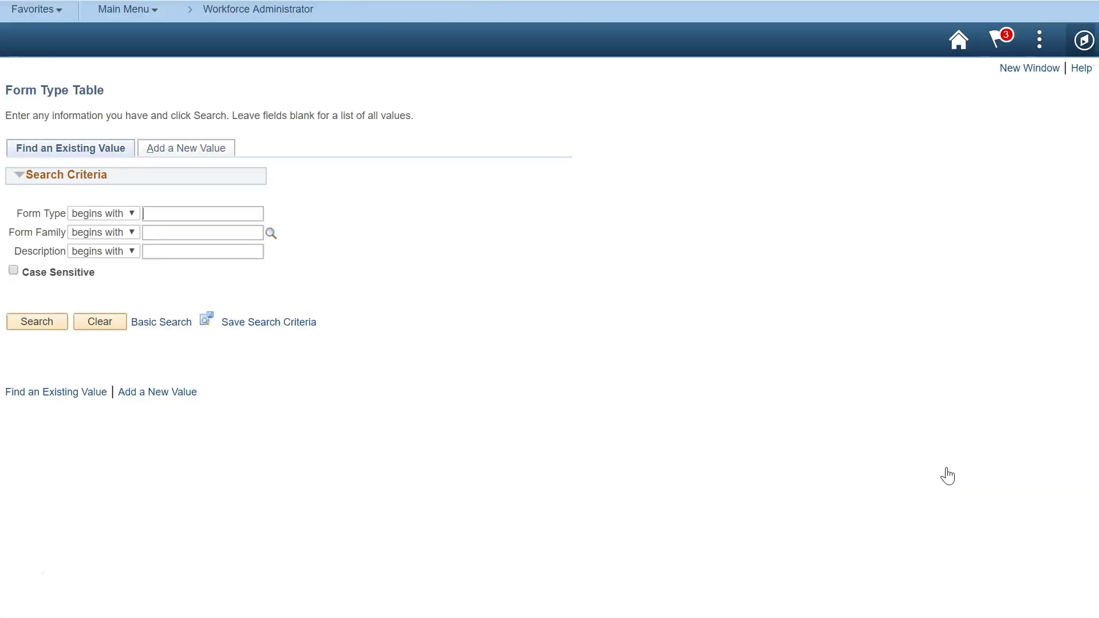
Add form type EMPBONUS: Employee Bonus Award, short description Bonus, purpose Employee Achievement, active
{"action": "left_click", "coordinate": [228, 212]}
{"action": "left_click", "coordinate": [204, 149]}
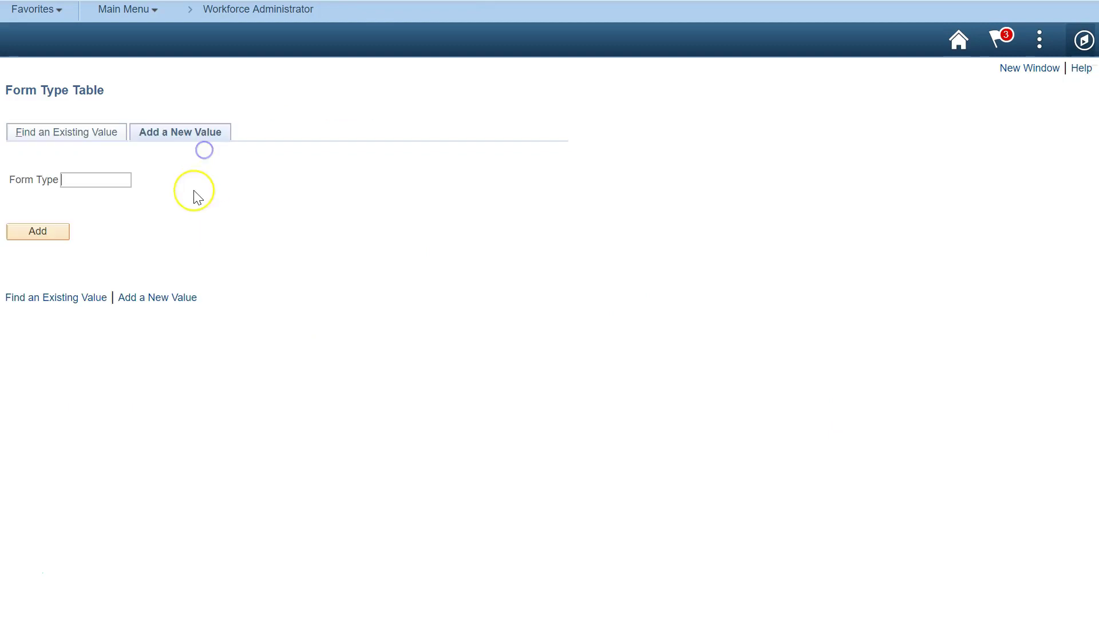
{"action": "type", "text": "EMPBONUS"}
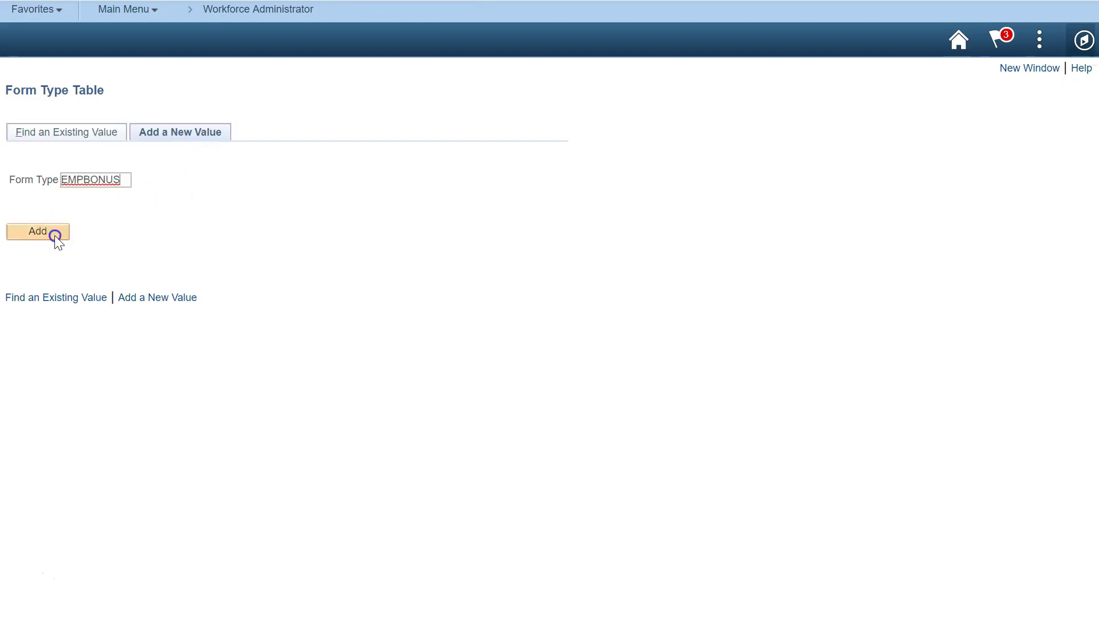
{"action": "left_click", "coordinate": [53, 233]}
{"action": "type", "text": "Employee Bonus Award"}
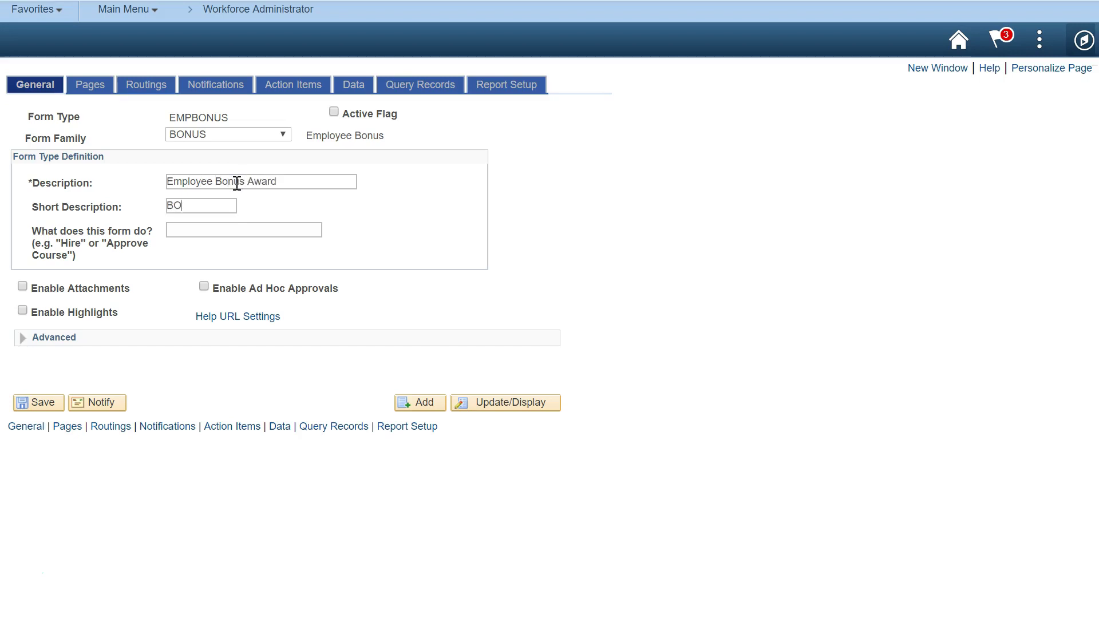
{"action": "key", "text": "BackSpace"}
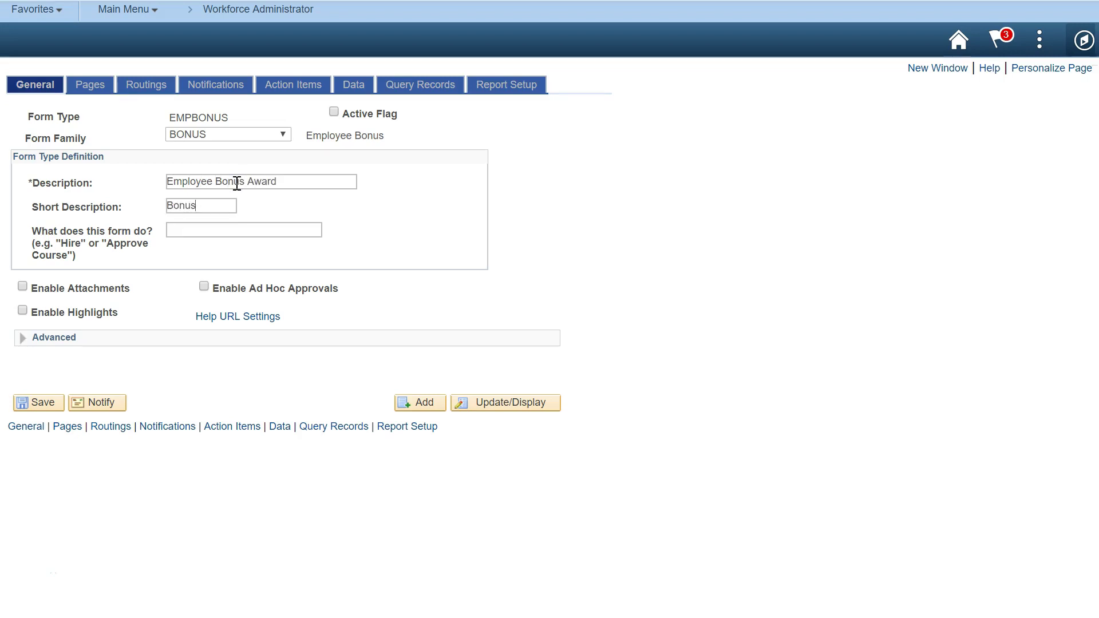
{"action": "type", "text": "ment"}
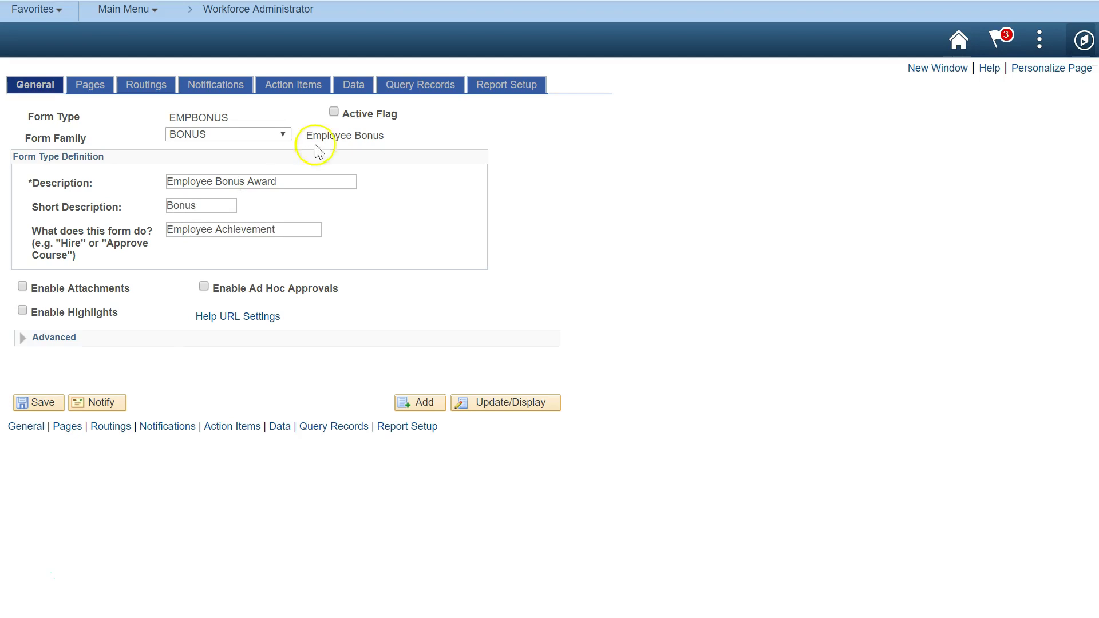
{"action": "left_click", "coordinate": [334, 112]}
Title the Add task 'Start a Nomination' on the Pages tab
{"action": "left_click", "coordinate": [97, 91]}
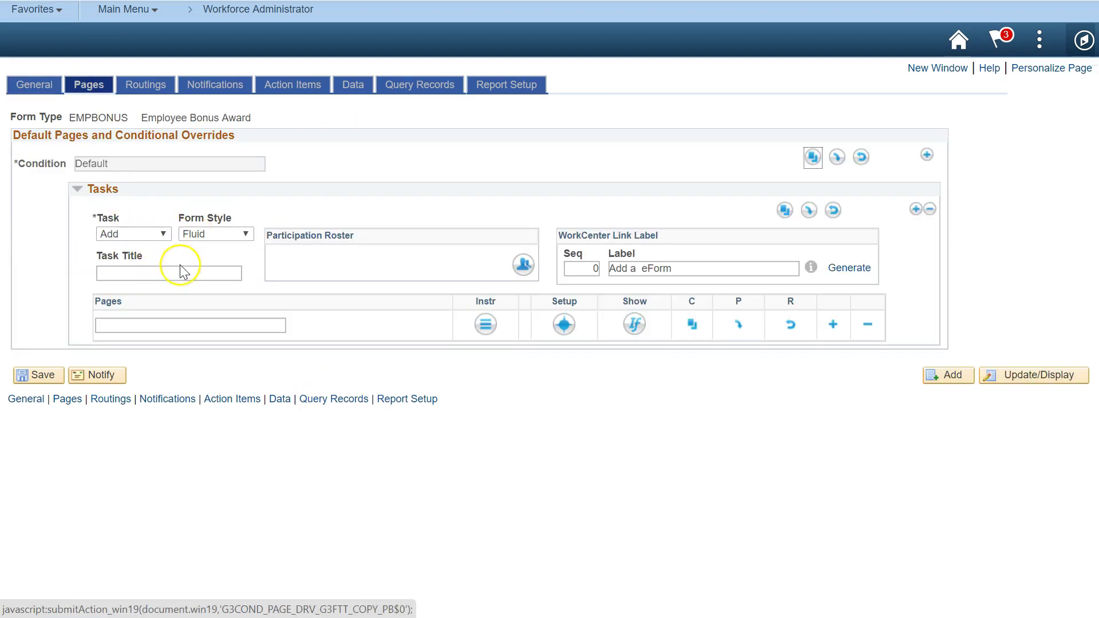
{"action": "left_click", "coordinate": [180, 274]}
{"action": "type", "text": "Start a Nomin"}
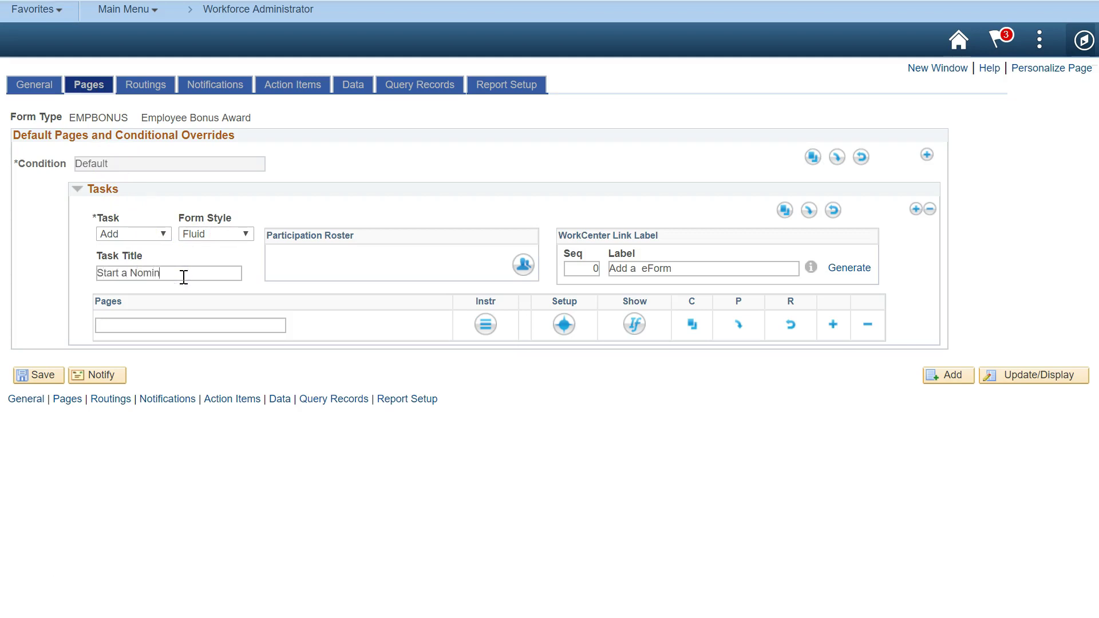
{"action": "type", "text": "ation"}
{"action": "key", "text": "Tab"}
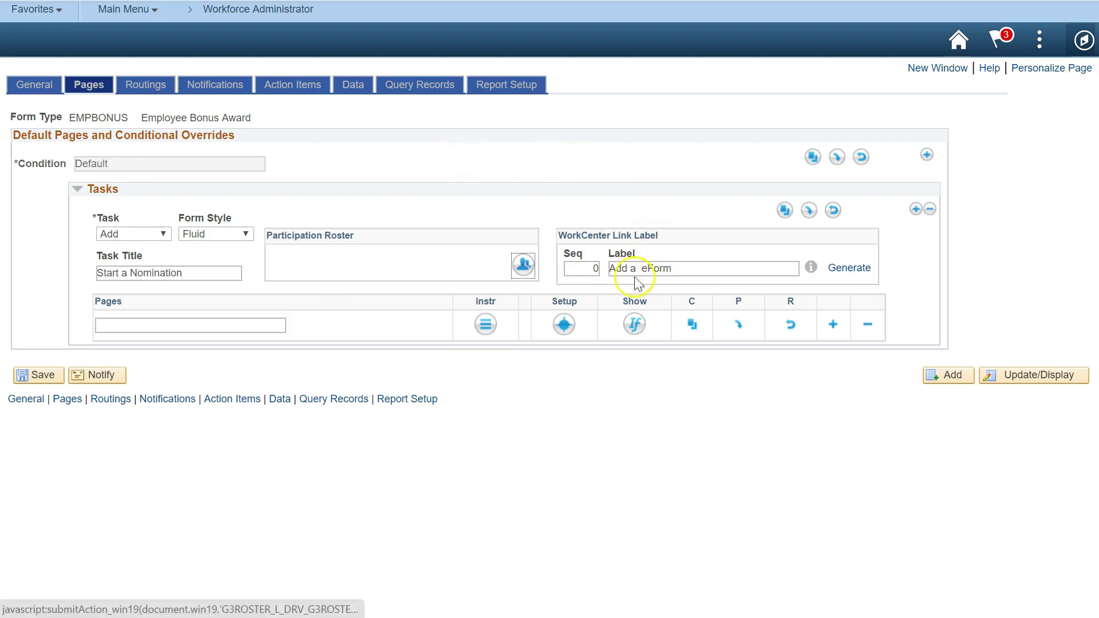
Label the WorkCenter link 'Add a Bonus eForm', generate it, and add page Nomination Information
{"action": "left_click", "coordinate": [642, 268]}
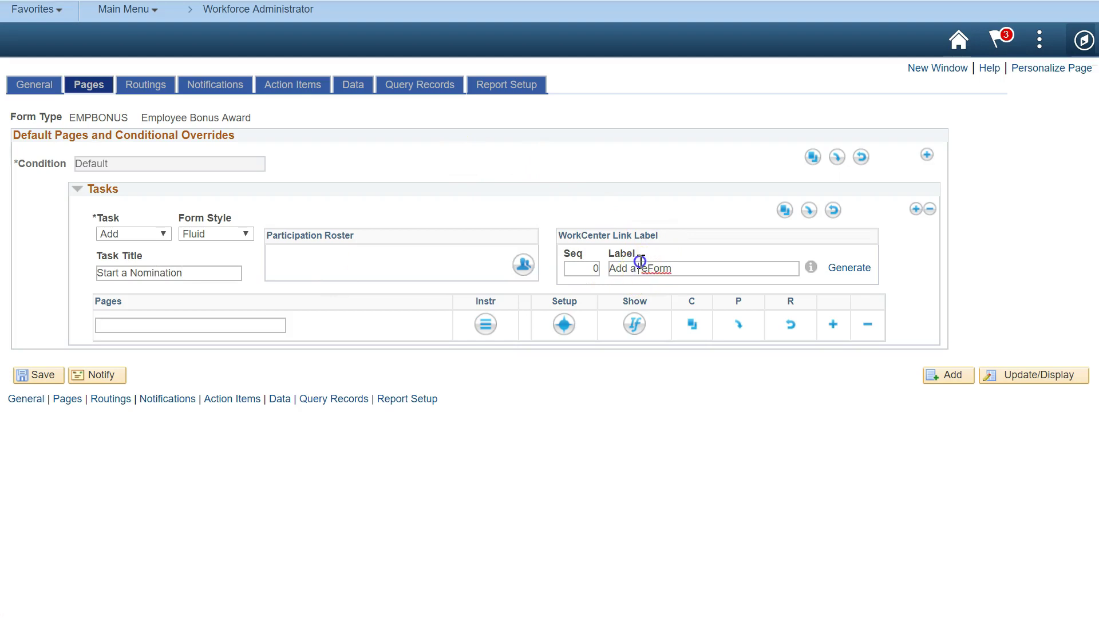
{"action": "type", "text": "Bonus"}
{"action": "left_click", "coordinate": [864, 269]}
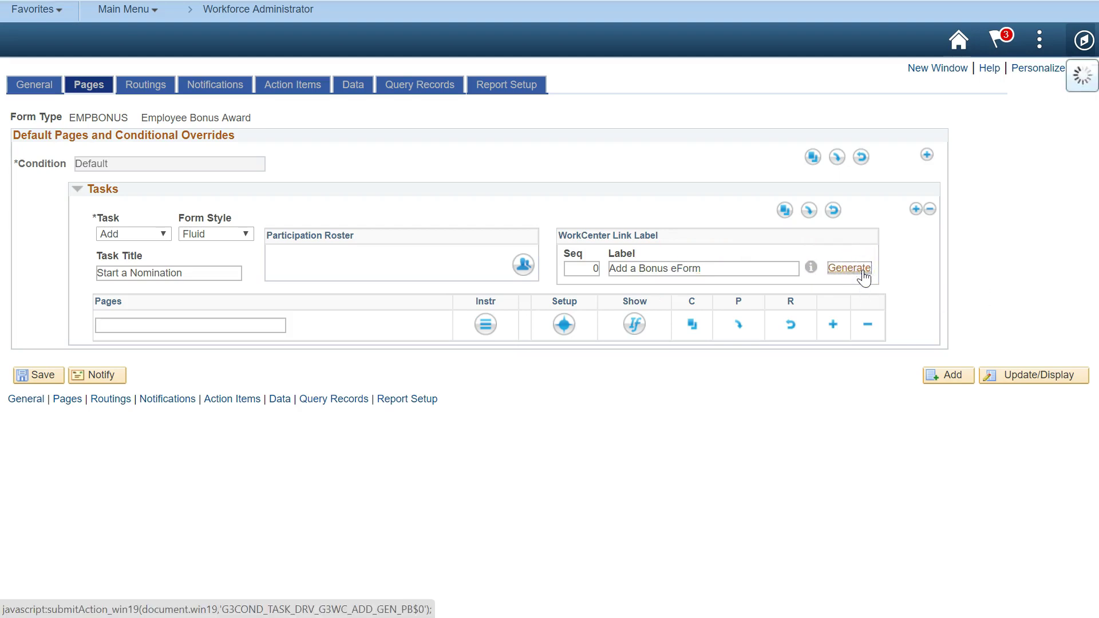
{"action": "left_click", "coordinate": [175, 326]}
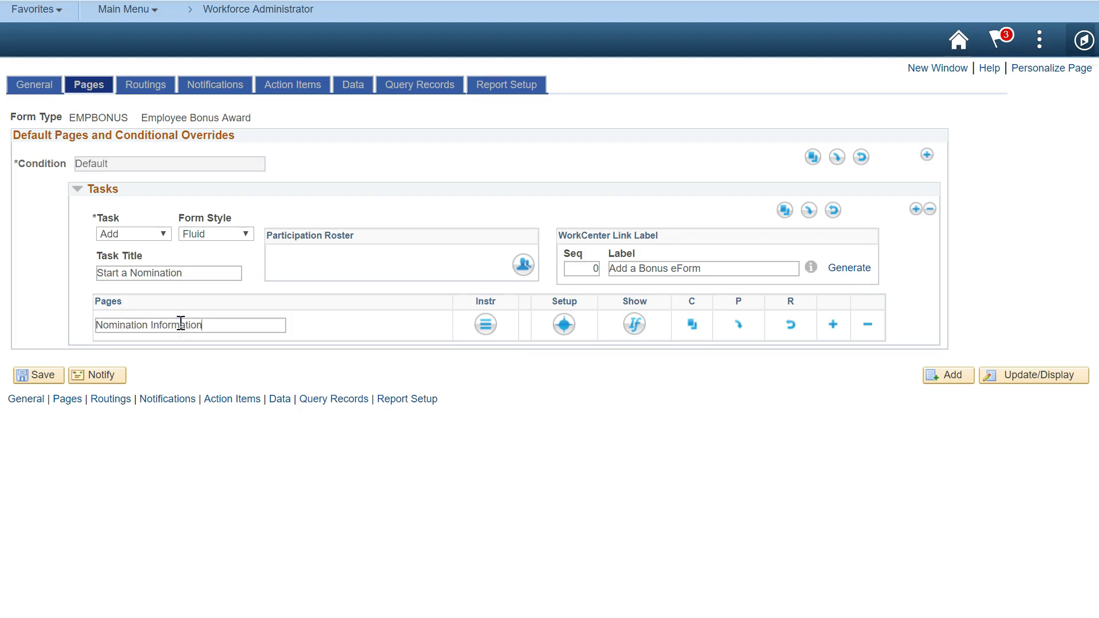
{"action": "left_click", "coordinate": [486, 324]}
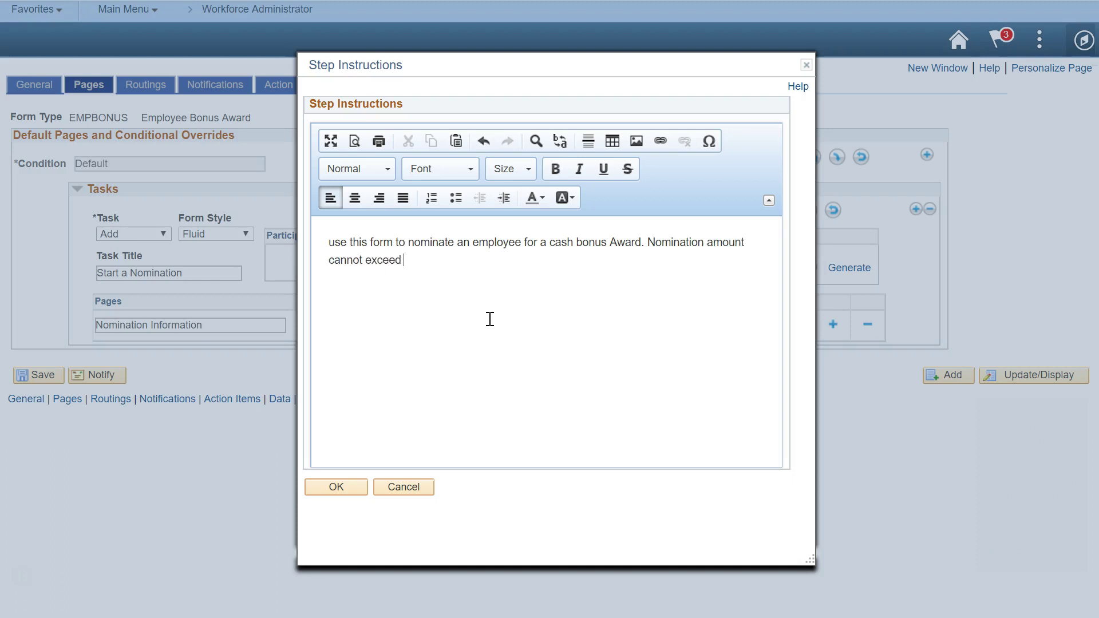
Finish the step instructions and make the $25,000 limit sentence bold and red
{"action": "type", "text": "."}
{"action": "left_click_drag", "start_coordinate": [643, 258], "coordinate": [651, 248]}
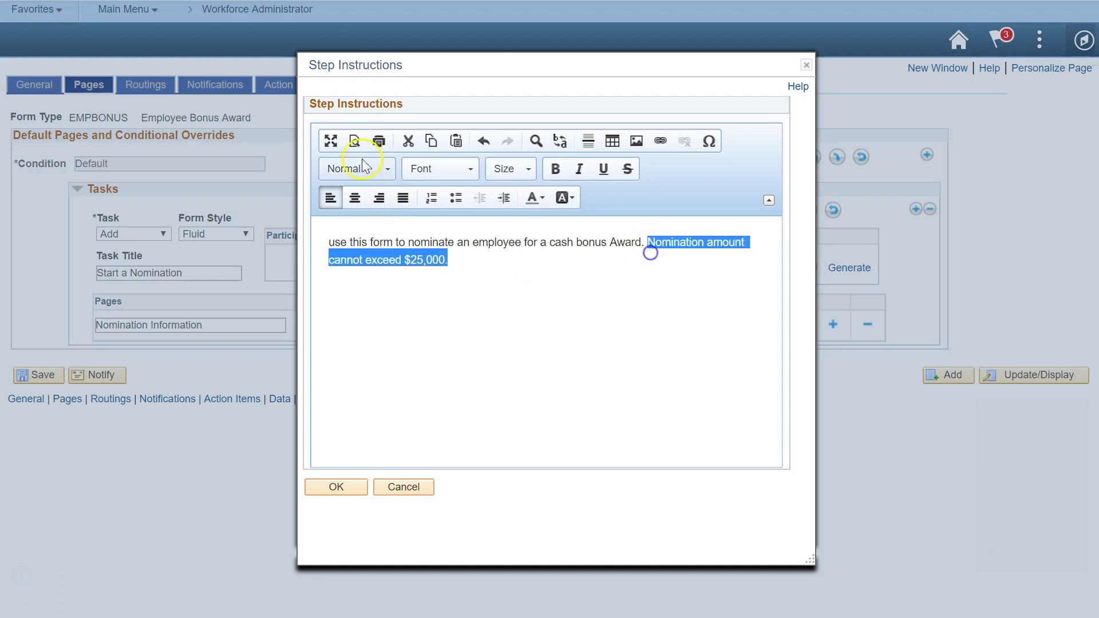
{"action": "left_click", "coordinate": [555, 169]}
{"action": "left_click", "coordinate": [544, 202]}
{"action": "left_click", "coordinate": [523, 286]}
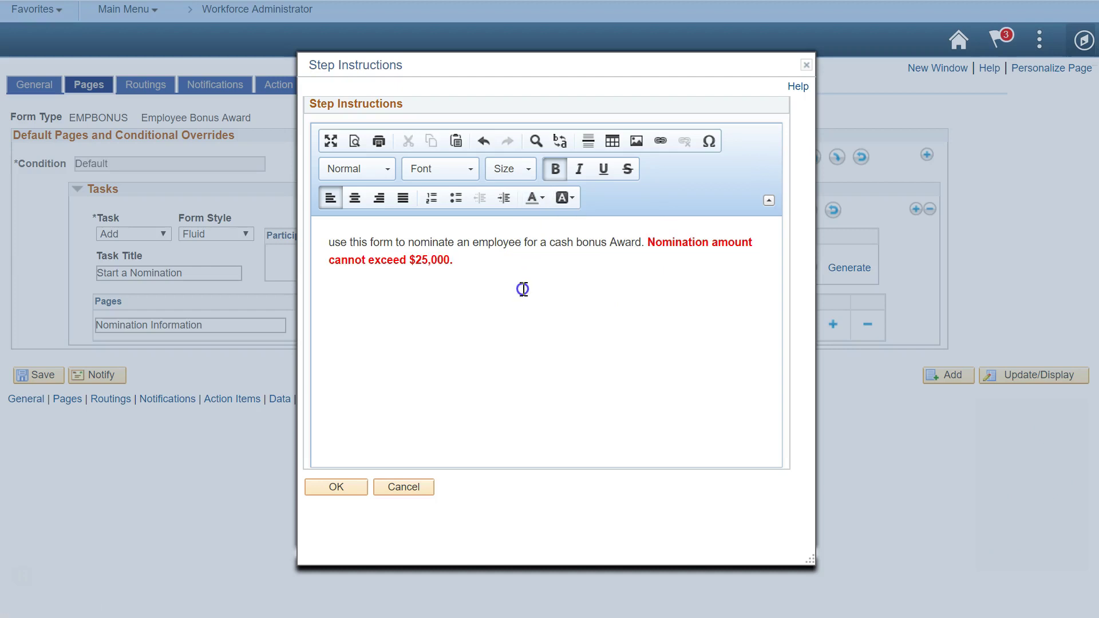
{"action": "left_click", "coordinate": [351, 485]}
{"action": "left_click", "coordinate": [564, 327]}
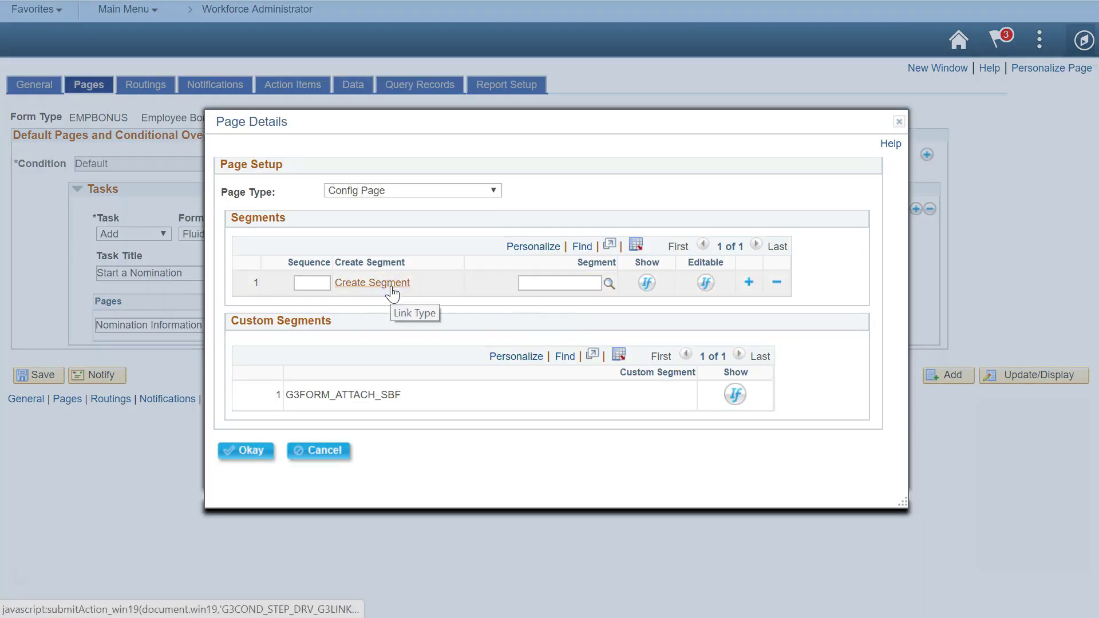
Create the AwardDetails segment on the page and give it an Award label
{"action": "left_click", "coordinate": [391, 288]}
{"action": "type", "text": "A"}
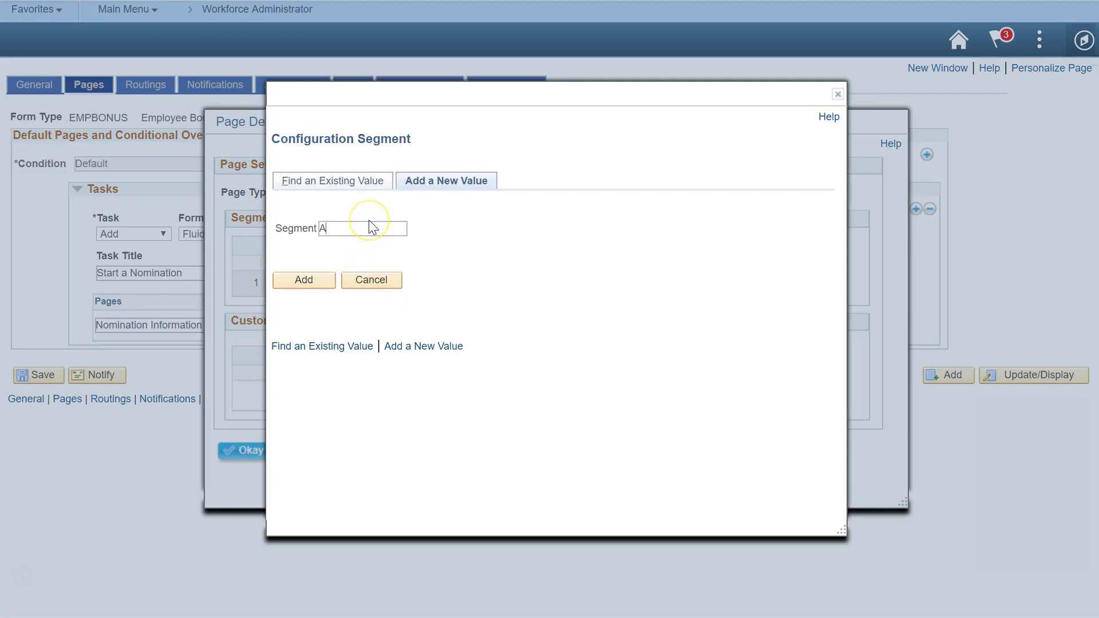
{"action": "type", "text": "wardDetails"}
{"action": "left_click", "coordinate": [303, 279]}
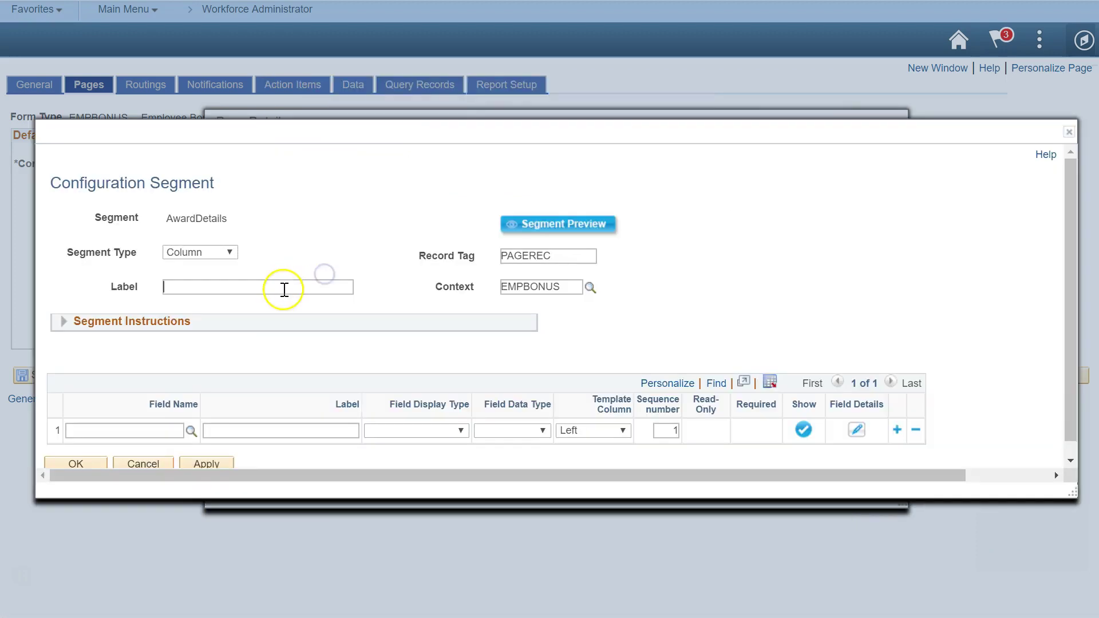
{"action": "left_click", "coordinate": [298, 291]}
{"action": "type", "text": "Award Details"}
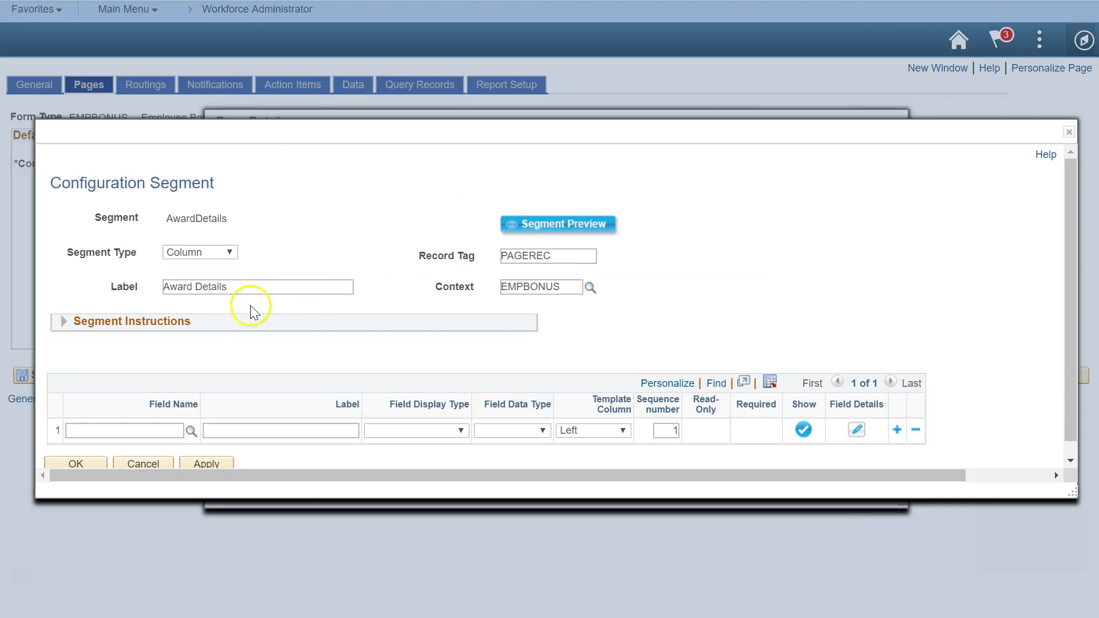
{"action": "scroll", "coordinate": [250, 311], "scroll_direction": "down", "scroll_amount": 1}
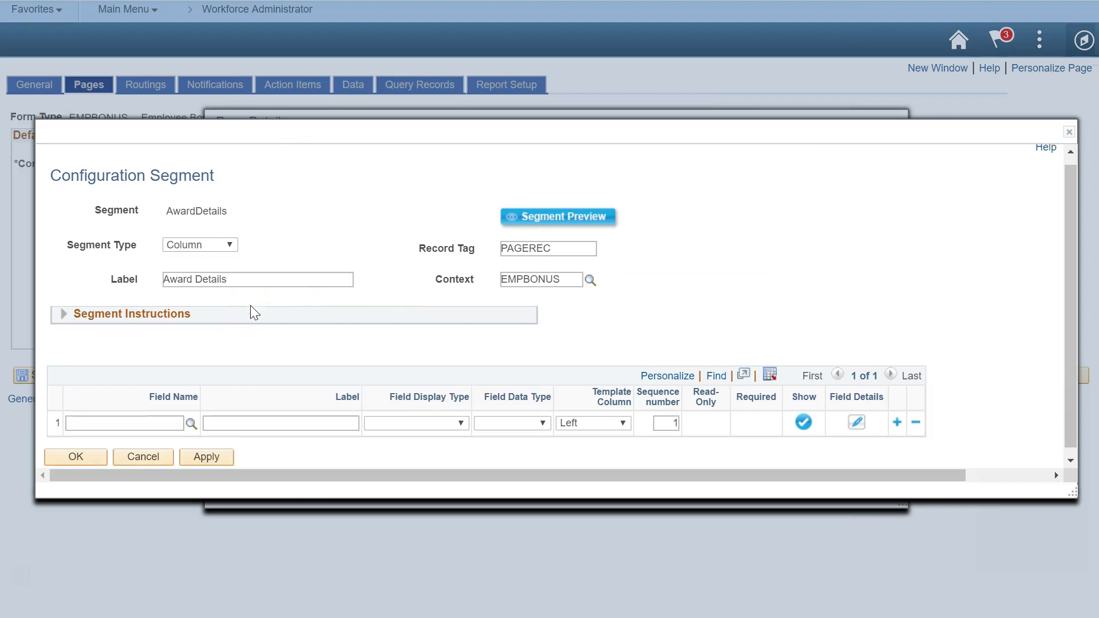
Add the 'In Recognition of' field as an Edit, Long Text field
{"action": "left_click", "coordinate": [272, 419]}
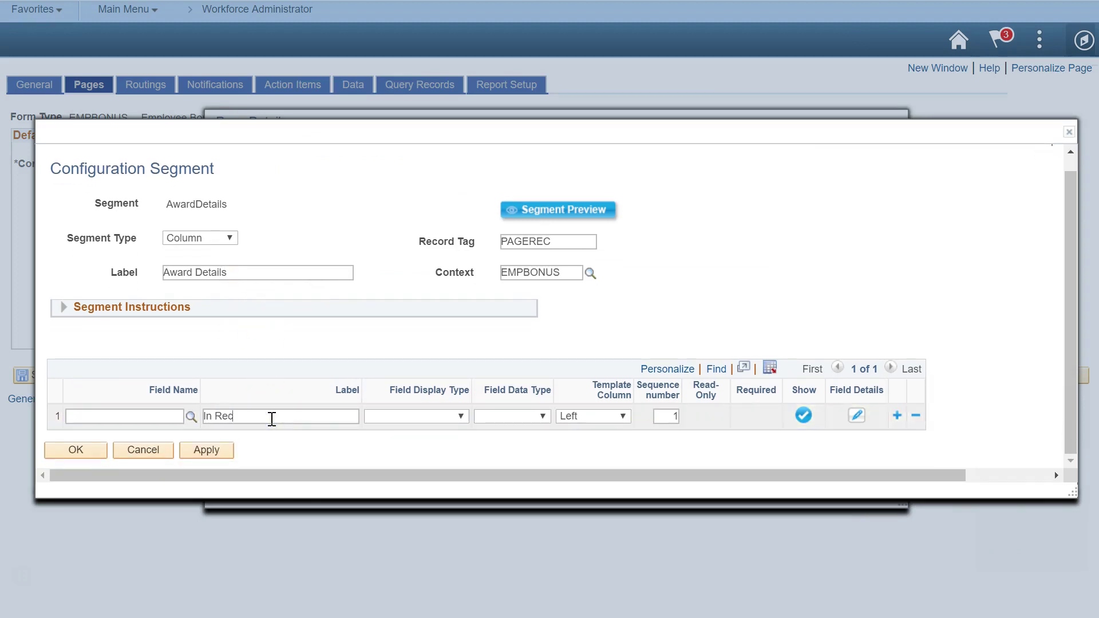
{"action": "type", "text": "In Recognition of"}
{"action": "key", "text": "Tab"}
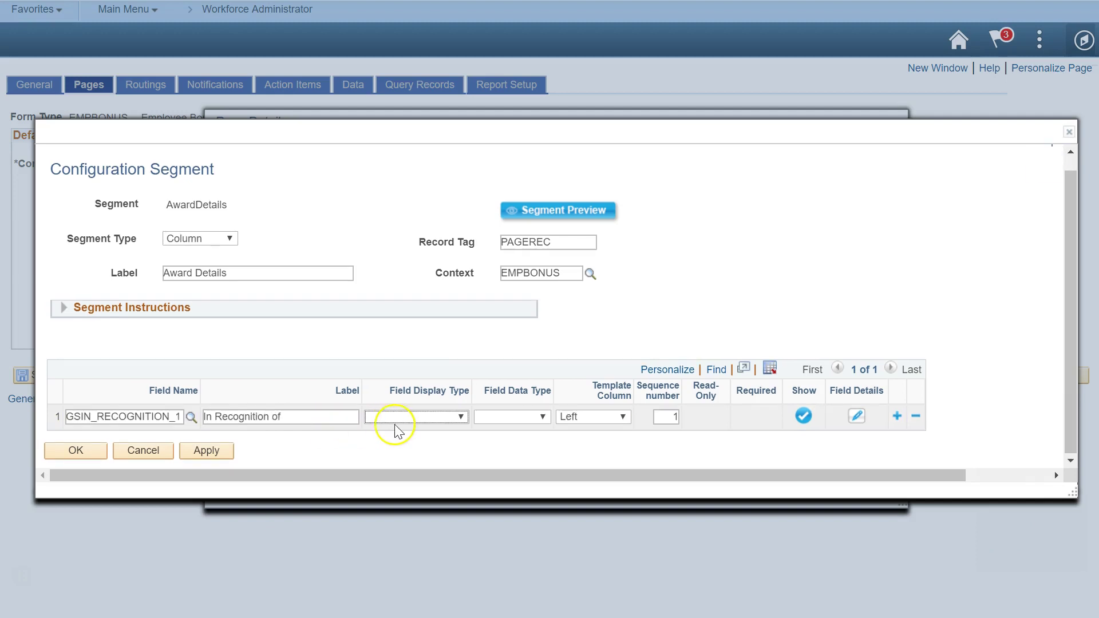
{"action": "key", "text": "e"}
{"action": "key", "text": "Tab"}
{"action": "key", "text": "l"}
{"action": "key", "text": "o"}
Add a Nomination Type field displayed as a dropdown
{"action": "left_click", "coordinate": [897, 416]}
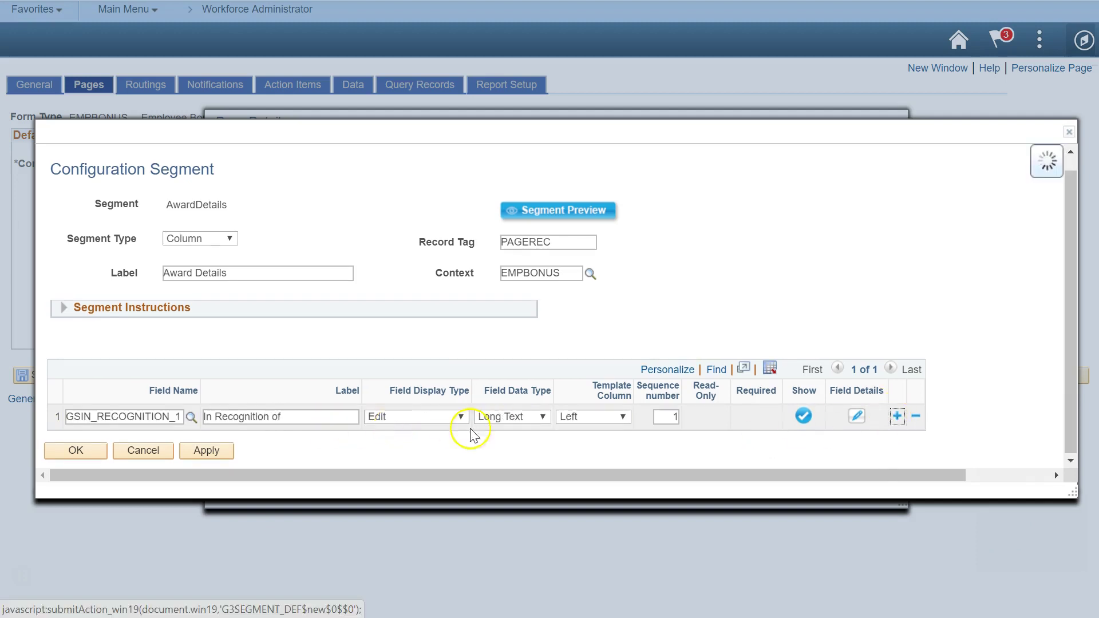
{"action": "left_click", "coordinate": [275, 427]}
{"action": "type", "text": "Nomination Ty"}
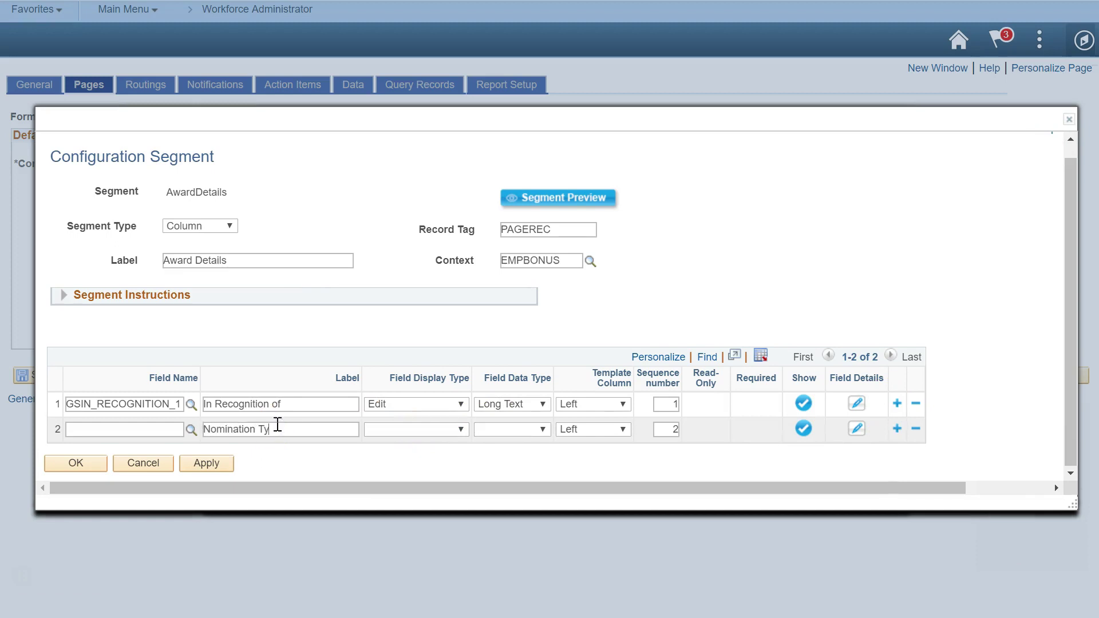
{"action": "type", "text": "pe"}
{"action": "key", "text": "Tab"}
{"action": "left_click", "coordinate": [358, 424]}
{"action": "left_click", "coordinate": [454, 427]}
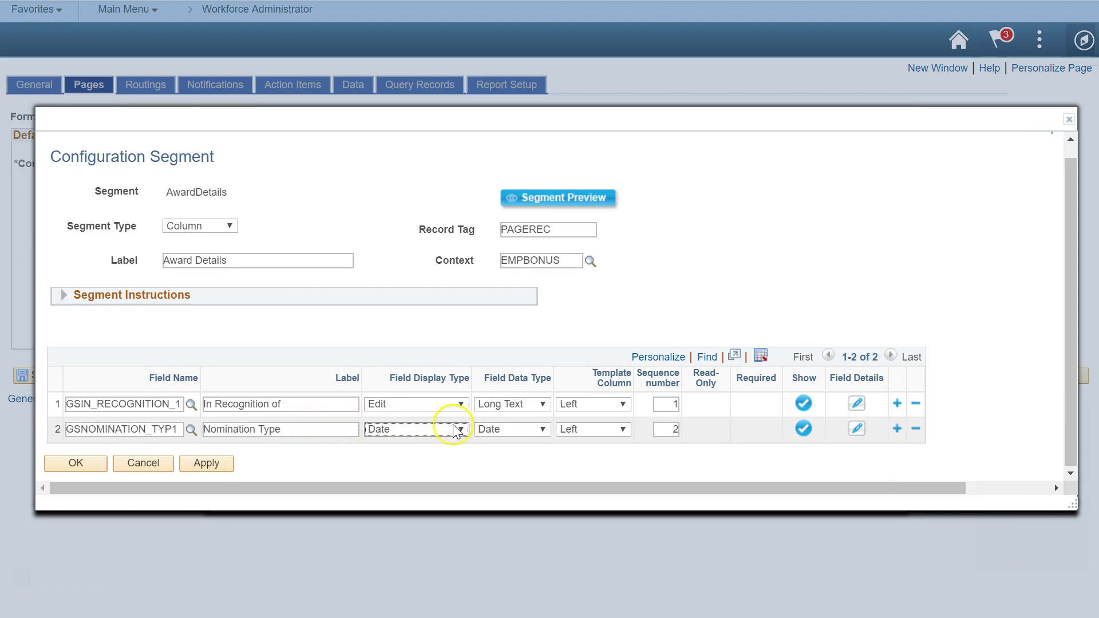
{"action": "left_click", "coordinate": [510, 430]}
{"action": "left_click", "coordinate": [444, 427]}
{"action": "left_click", "coordinate": [412, 412]}
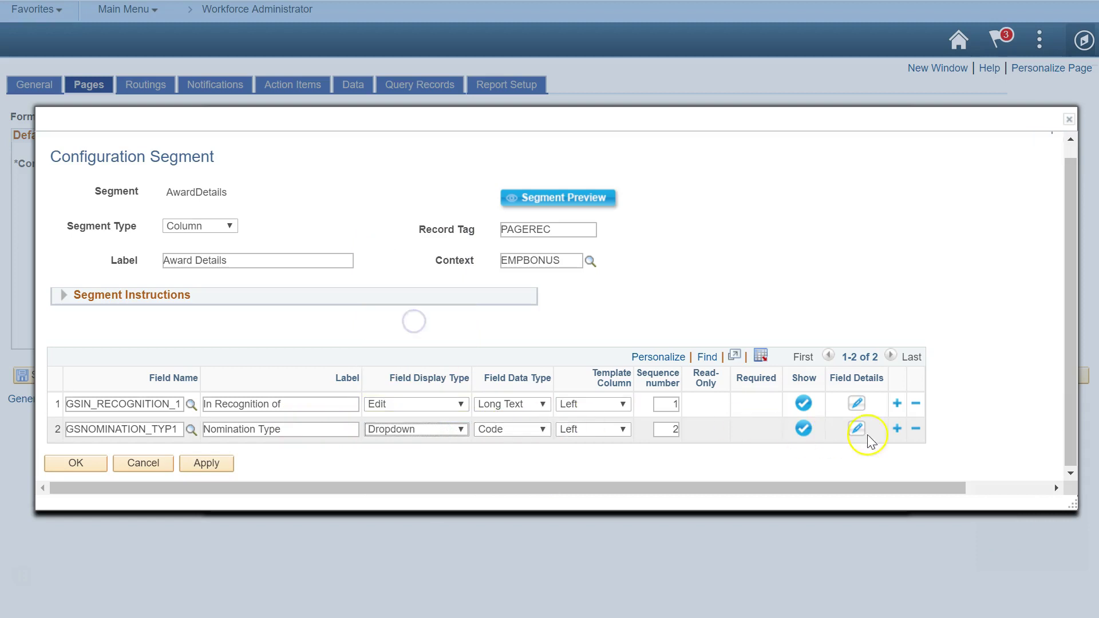
Add Award Date and Achievement Details fields, with Achievement Details as Edit
{"action": "left_click", "coordinate": [898, 429]}
{"action": "left_click", "coordinate": [252, 446]}
{"action": "type", "text": "Award "}
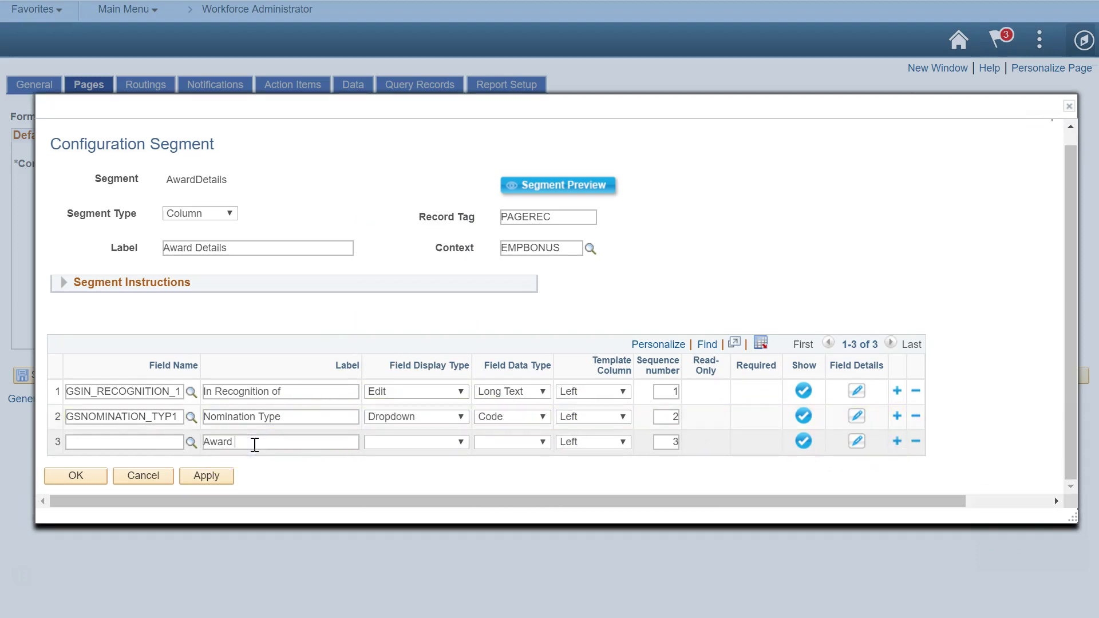
{"action": "type", "text": "Date"}
{"action": "key", "text": "Tab"}
{"action": "left_click", "coordinate": [897, 441]}
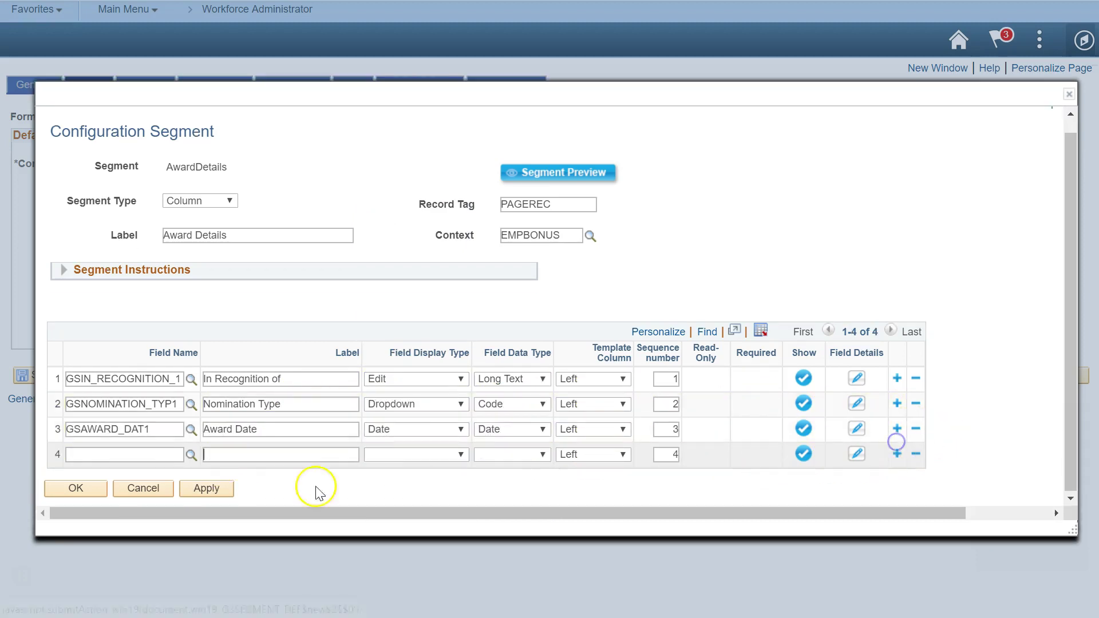
{"action": "type", "text": "Achievem"}
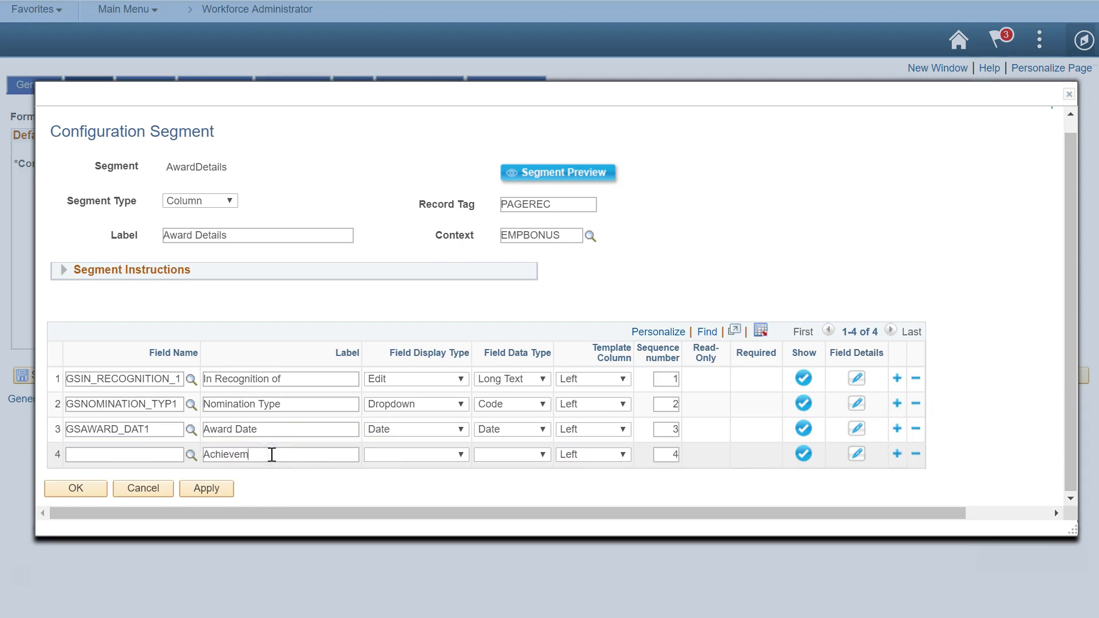
{"action": "type", "text": "ent details"}
{"action": "key", "text": "Tab"}
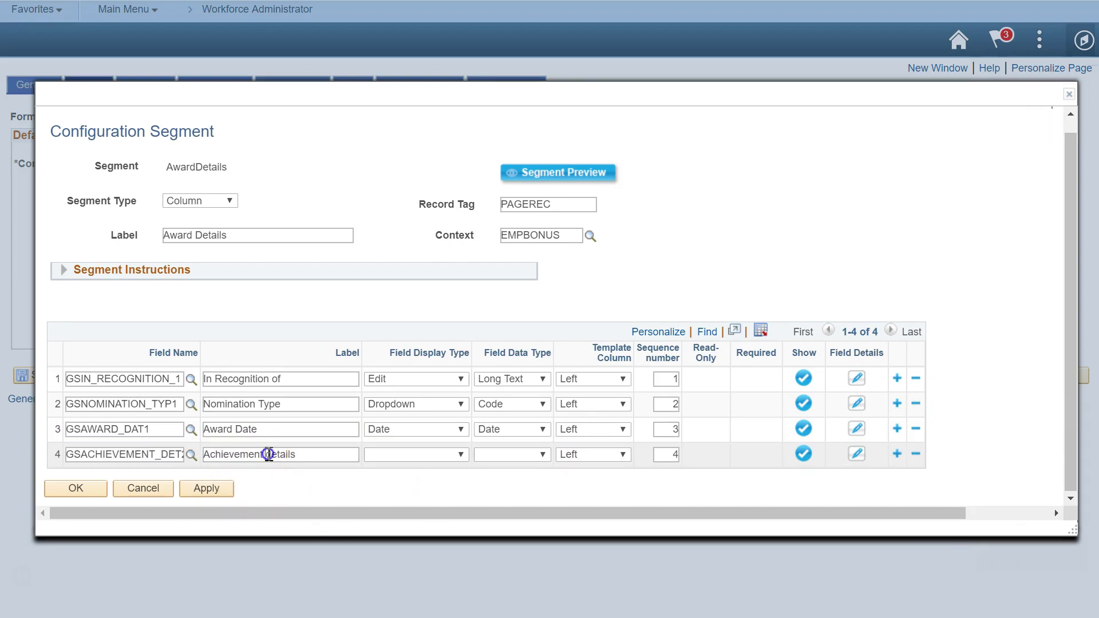
{"action": "left_click", "coordinate": [400, 455]}
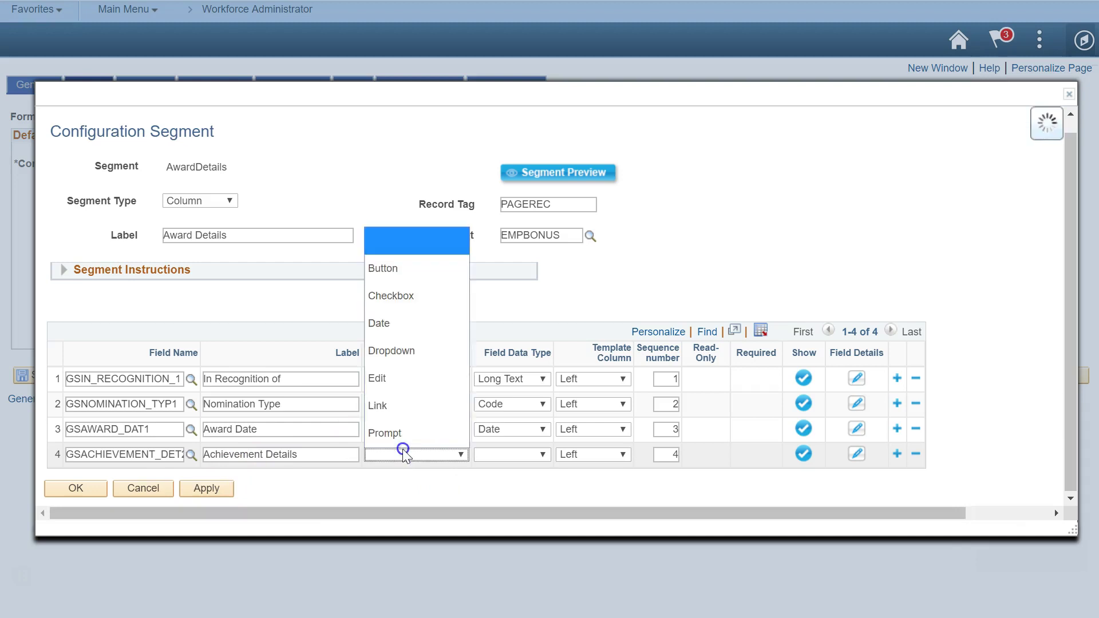
{"action": "key", "text": "e"}
{"action": "key", "text": "Return"}
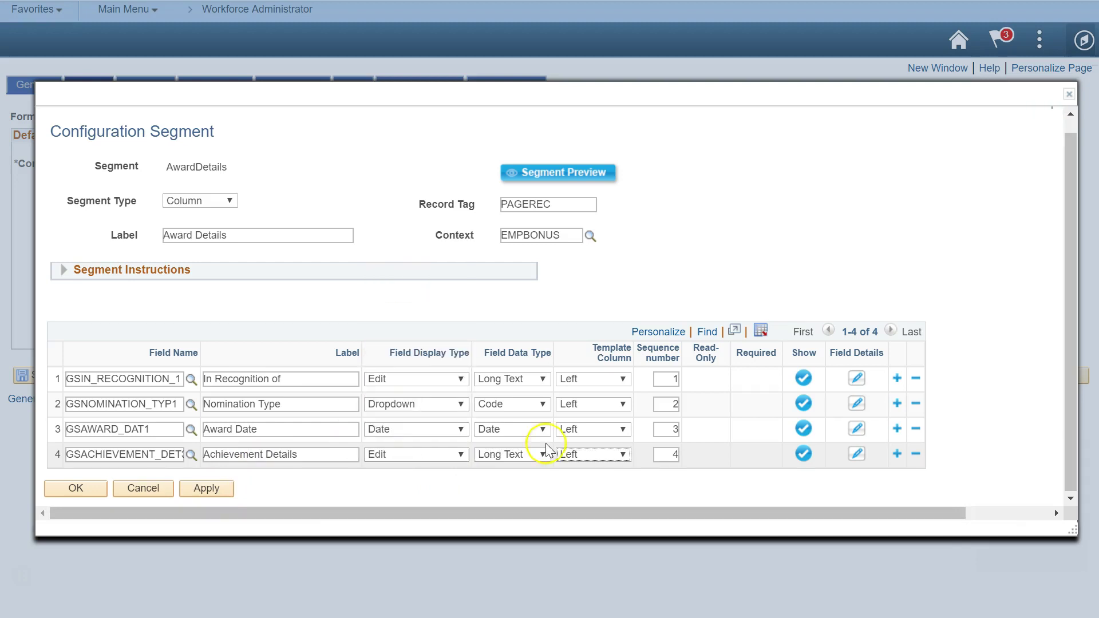
Put Nomination Type and Achievement Details in the right column, Award Date left, and adjust sequence
{"action": "left_click", "coordinate": [599, 406]}
{"action": "left_click", "coordinate": [598, 510]}
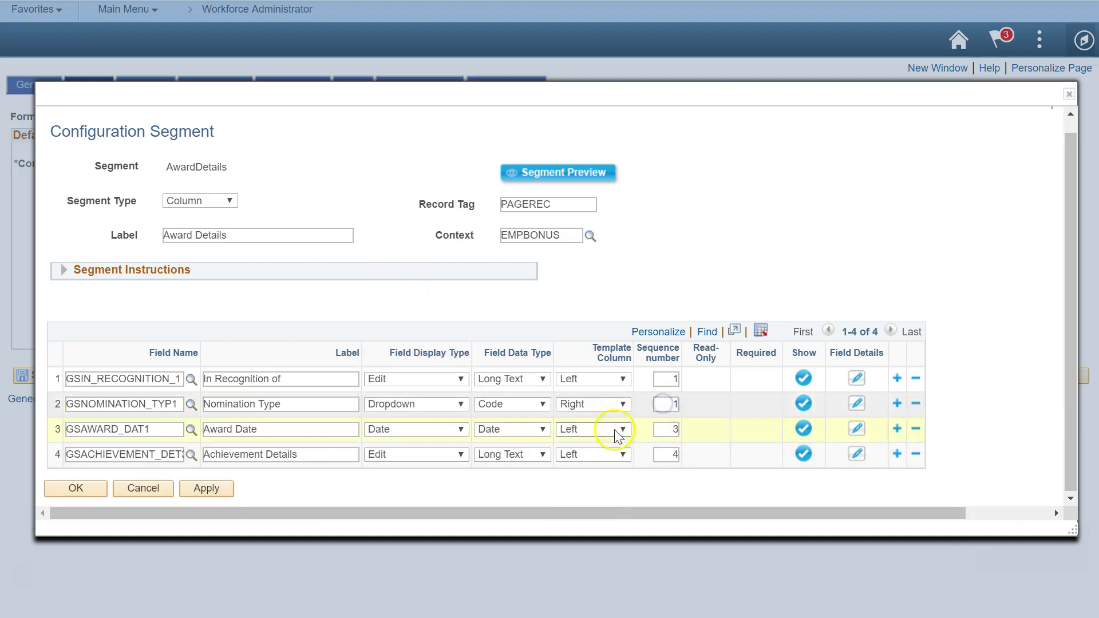
{"action": "left_click", "coordinate": [596, 456]}
{"action": "left_click", "coordinate": [602, 436]}
{"action": "left_click", "coordinate": [589, 504]}
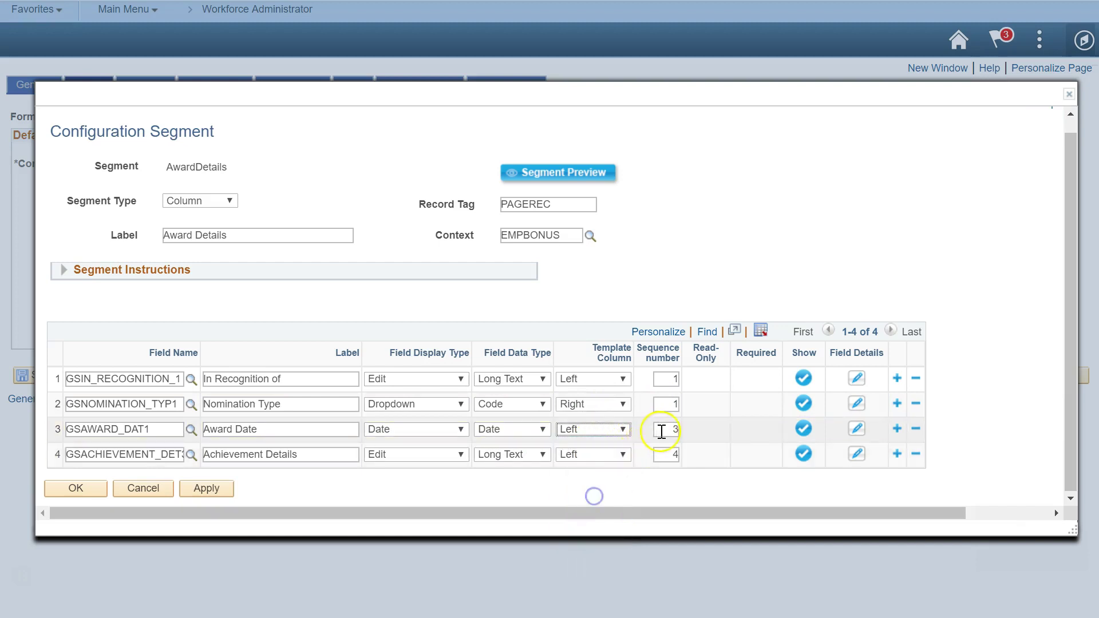
{"action": "left_click", "coordinate": [615, 455]}
{"action": "left_click", "coordinate": [580, 559]}
{"action": "left_click", "coordinate": [657, 453]}
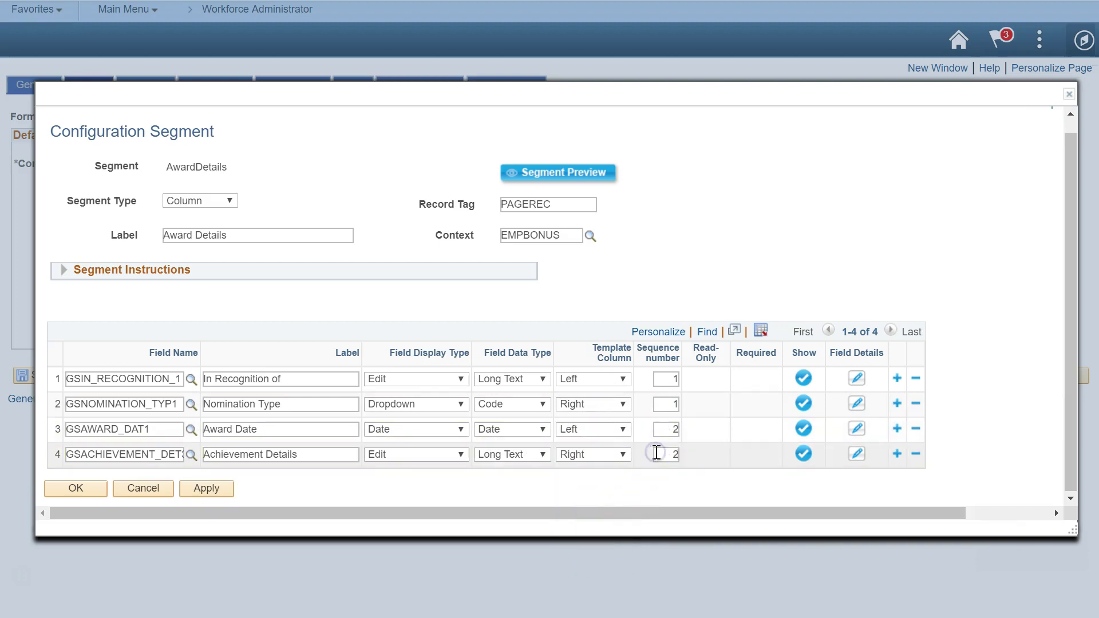
Set how Nomination Type's dropdown value is displayed, then save the AwardDetails segment
{"action": "left_click", "coordinate": [858, 404]}
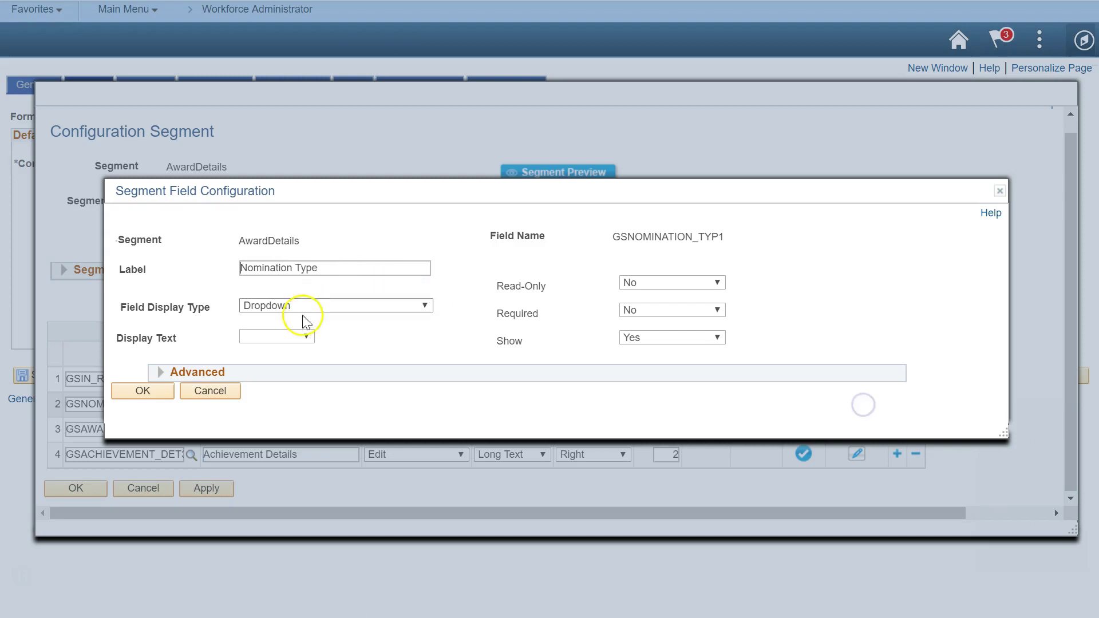
{"action": "left_click", "coordinate": [293, 340]}
{"action": "left_click", "coordinate": [258, 414]}
{"action": "left_click", "coordinate": [143, 391]}
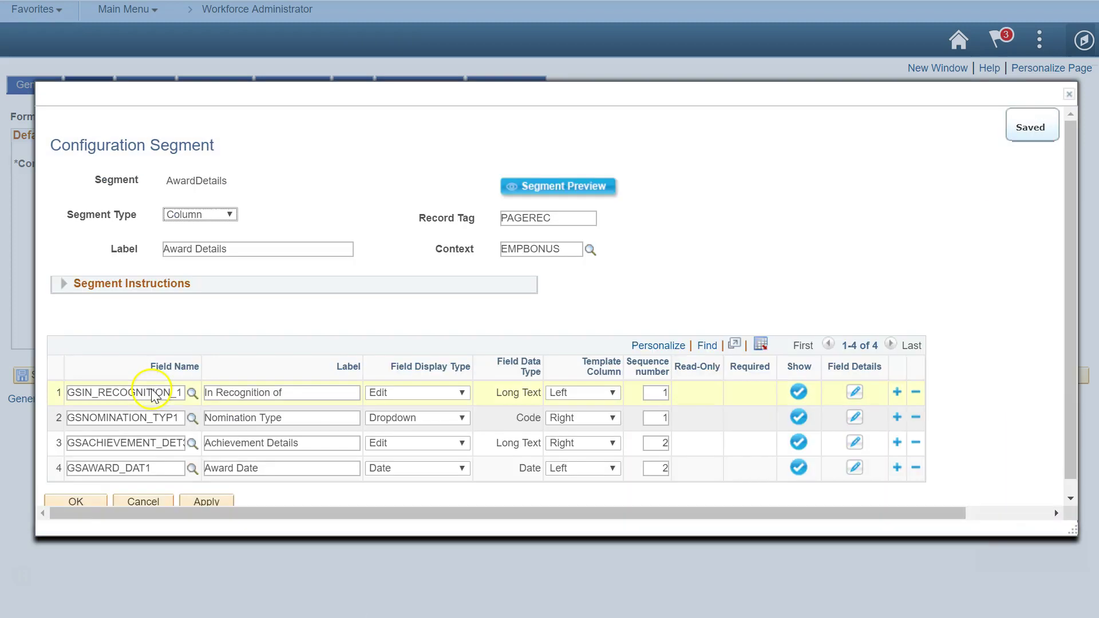
{"action": "left_click", "coordinate": [100, 502]}
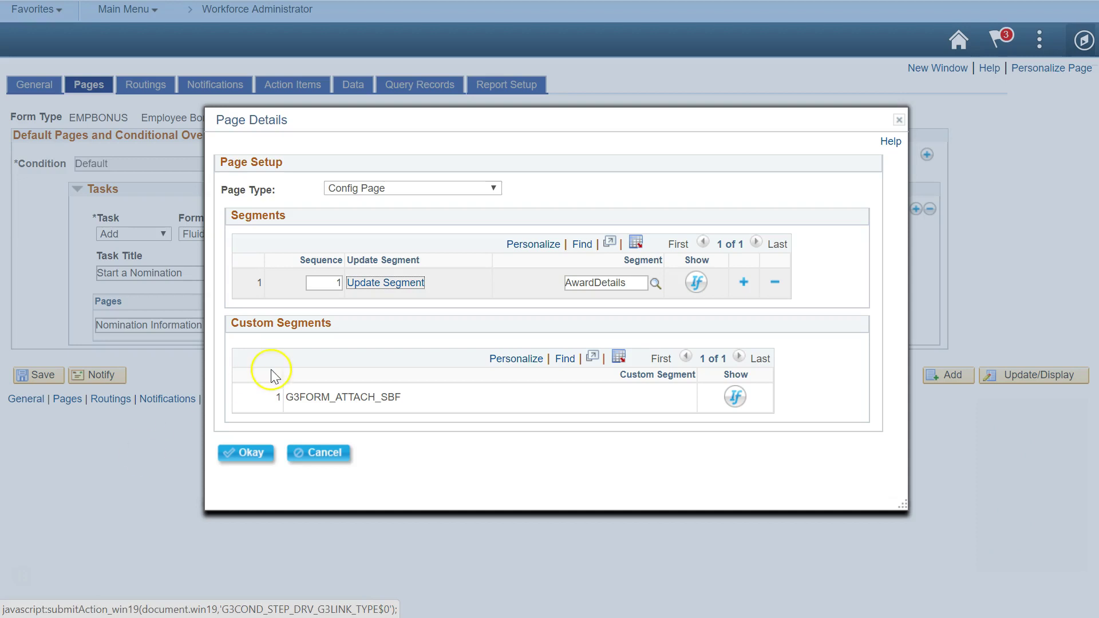
Create the EmpInfo segment with an EMPLID field displayed as a prompt
{"action": "left_click", "coordinate": [743, 283]}
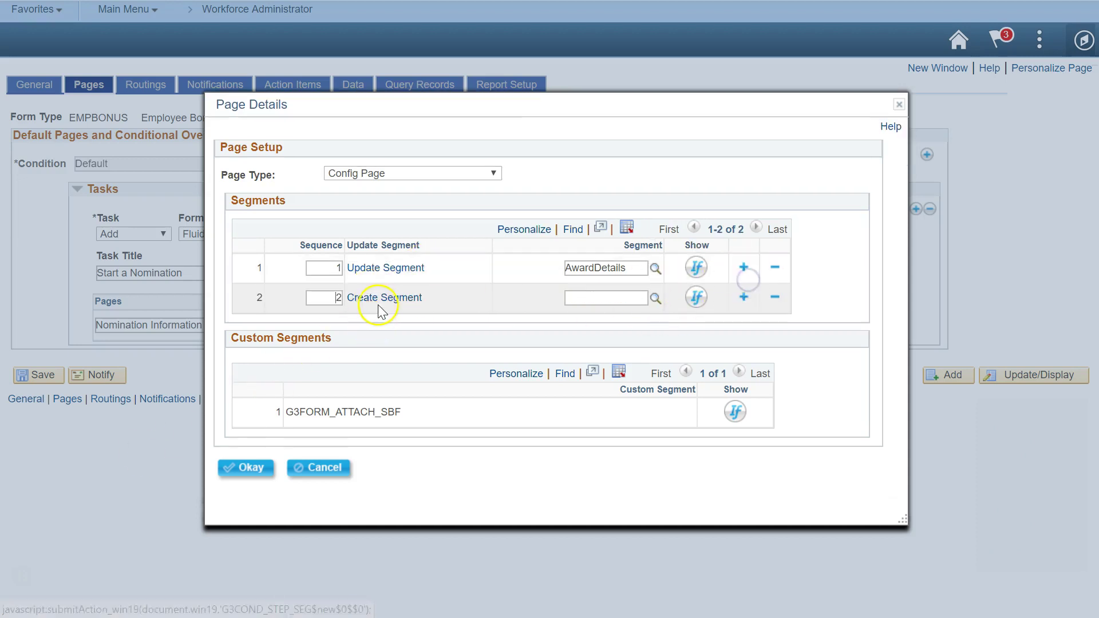
{"action": "left_click", "coordinate": [386, 302]}
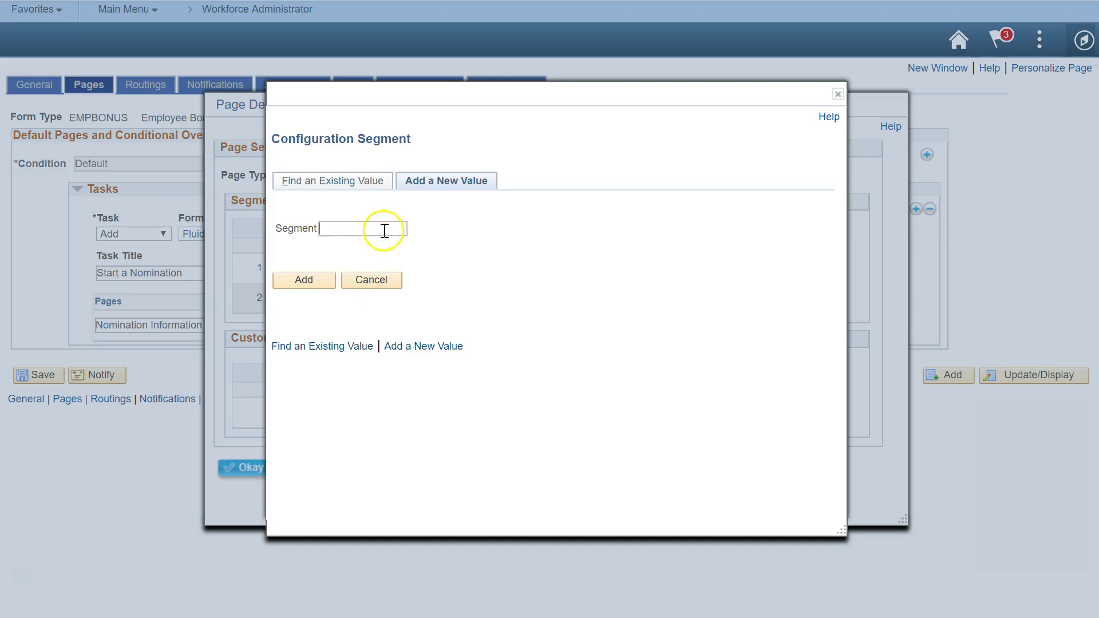
{"action": "left_click", "coordinate": [312, 280]}
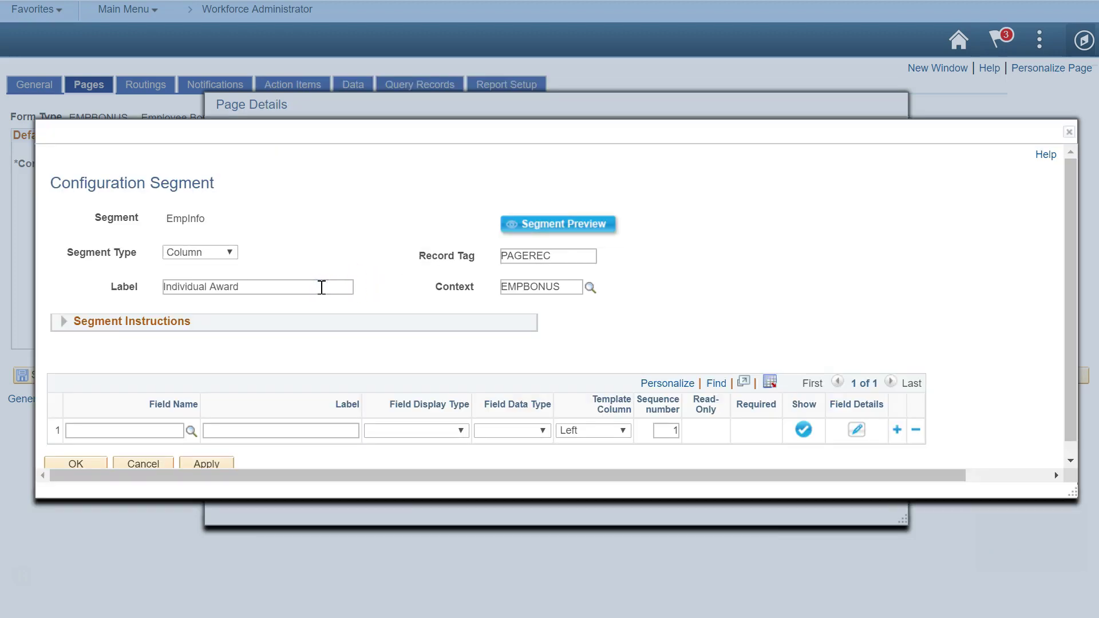
{"action": "left_click", "coordinate": [173, 431]}
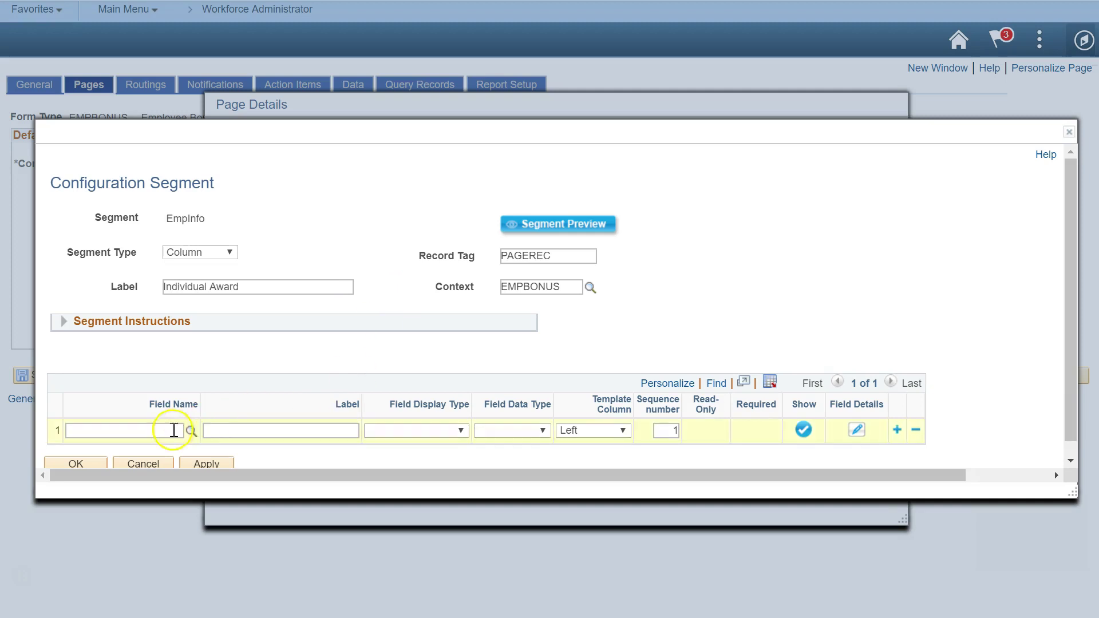
{"action": "type", "text": "EMPLID"}
{"action": "key", "text": "Tab"}
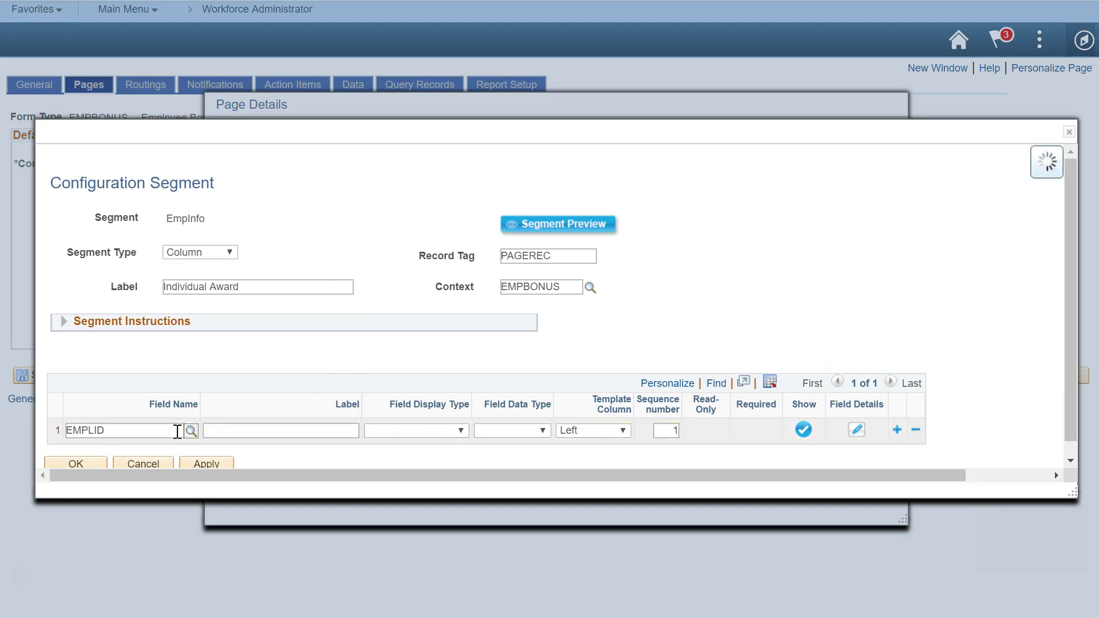
{"action": "left_click", "coordinate": [463, 430]}
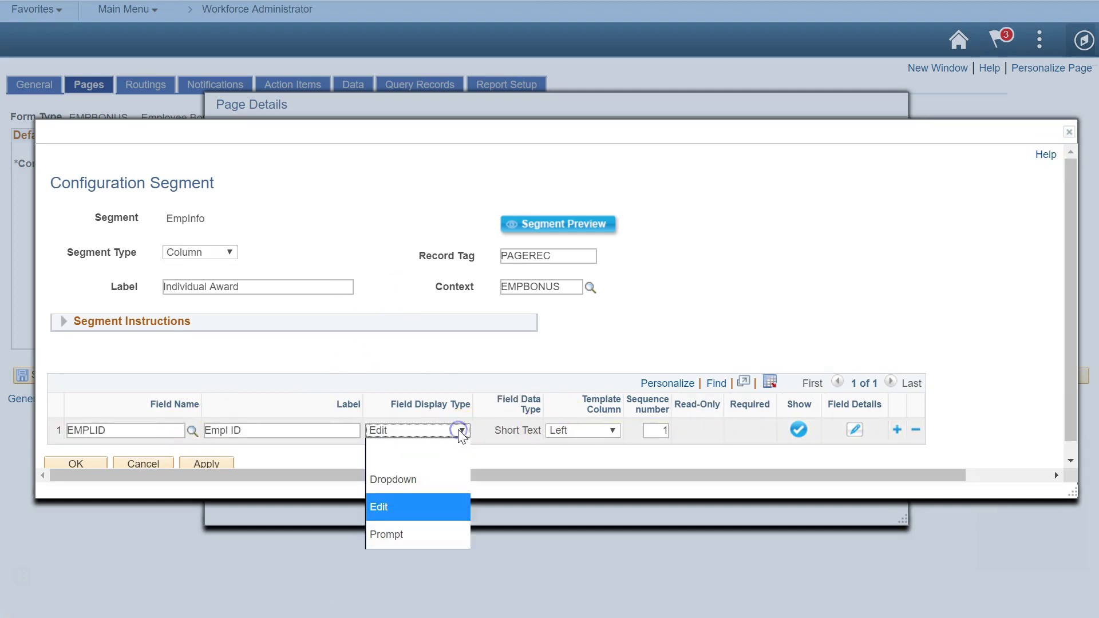
{"action": "left_click", "coordinate": [424, 532]}
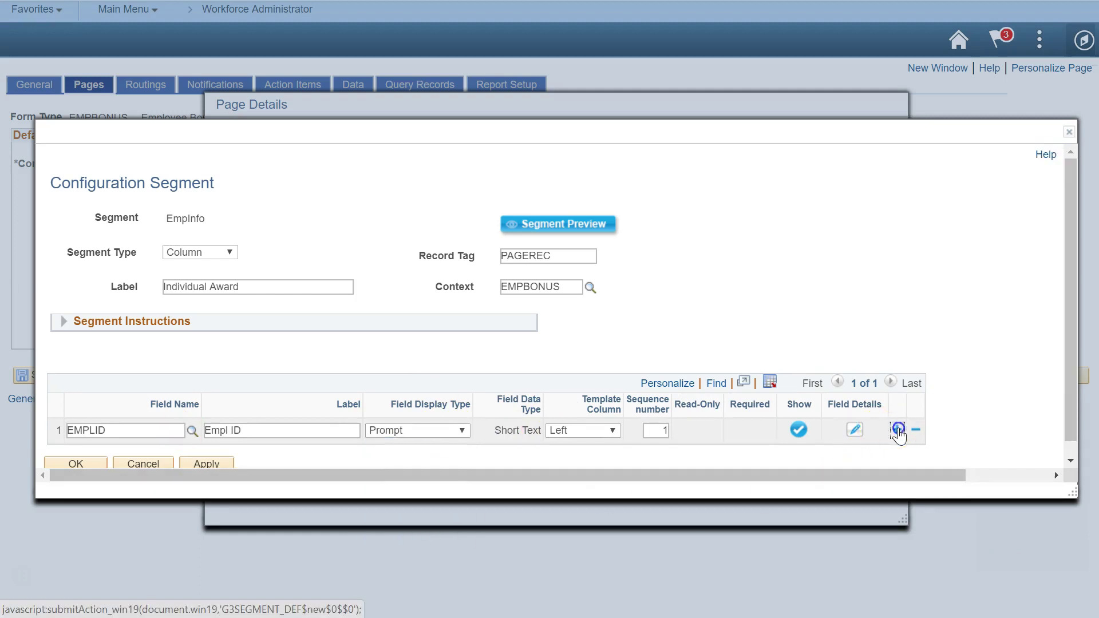
Add Department, Supervisor ID and EMAIL_ADDR fields to EmpInfo
{"action": "left_click", "coordinate": [897, 430]}
{"action": "type", "text": "dep"}
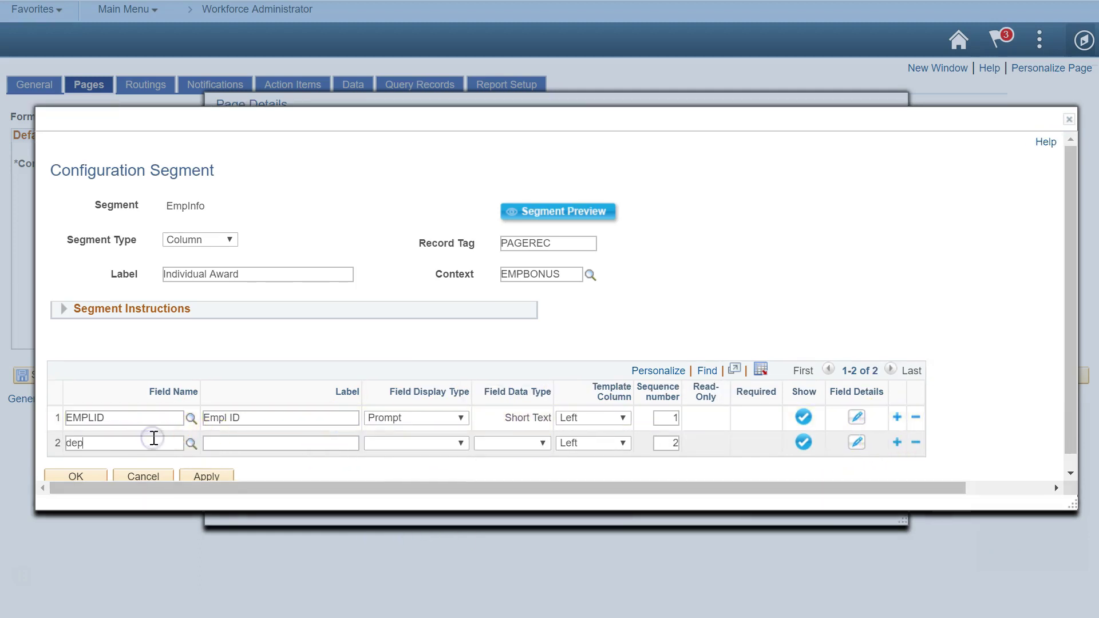
{"action": "key", "text": "BackSpace"}
{"action": "key", "text": "BackSpace"}
{"action": "key", "text": "BackSpace"}
{"action": "key", "text": "BackSpace"}
{"action": "left_click", "coordinate": [897, 443]}
{"action": "type", "text": "supervisor"}
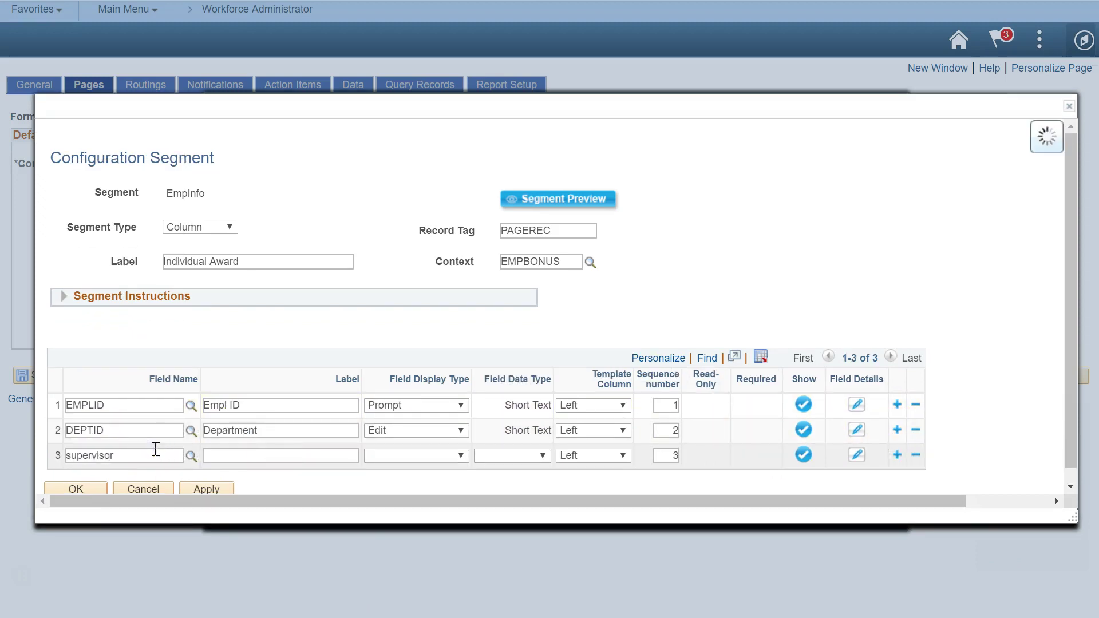
{"action": "left_click", "coordinate": [896, 455]}
{"action": "type", "text": "email_add"}
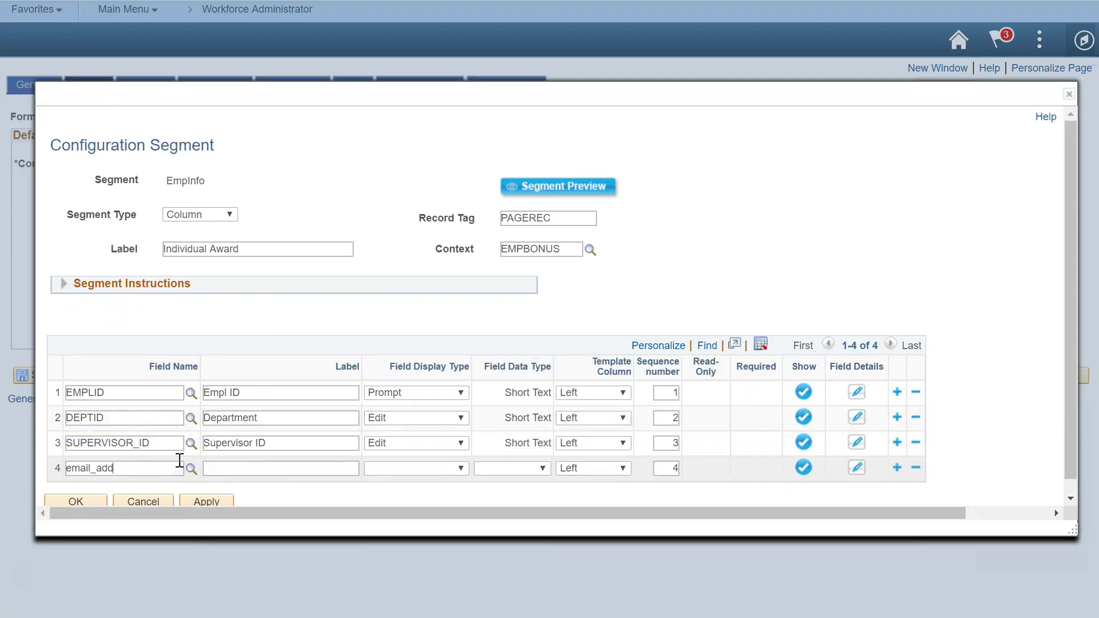
{"action": "type", "text": "r"}
{"action": "key", "text": "Tab"}
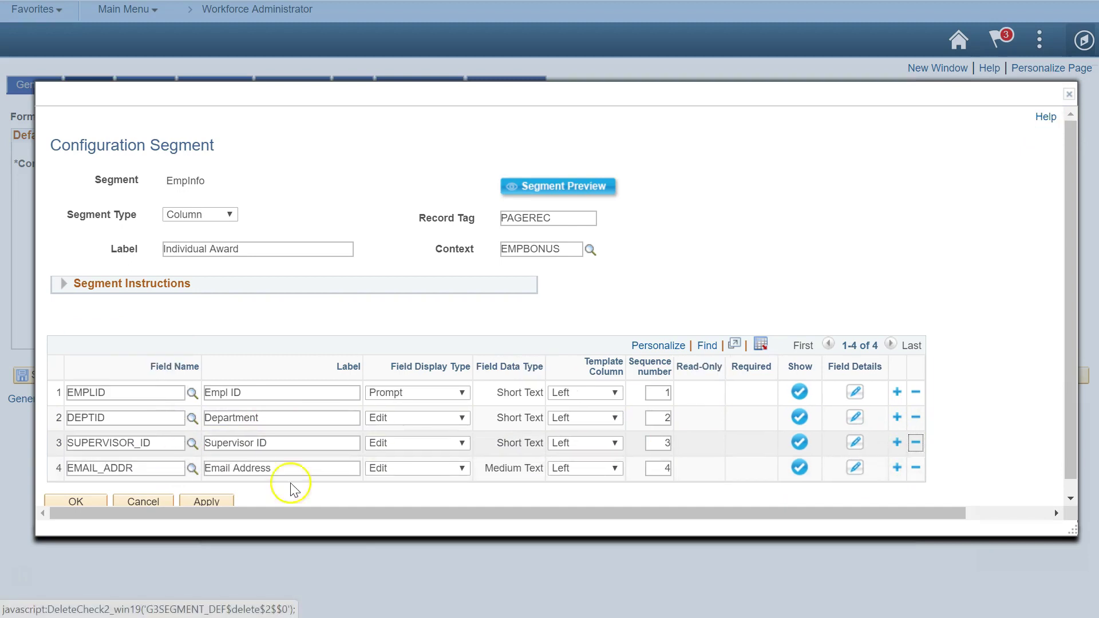
Place Department and Email Address in the right column, sequences 1, 2, 2, and save
{"action": "left_click", "coordinate": [592, 418]}
{"action": "left_click", "coordinate": [572, 522]}
{"action": "double_click", "coordinate": [658, 418]}
{"action": "type", "text": "1"}
{"action": "double_click", "coordinate": [659, 444]}
{"action": "type", "text": "2"}
{"action": "left_click", "coordinate": [587, 469]}
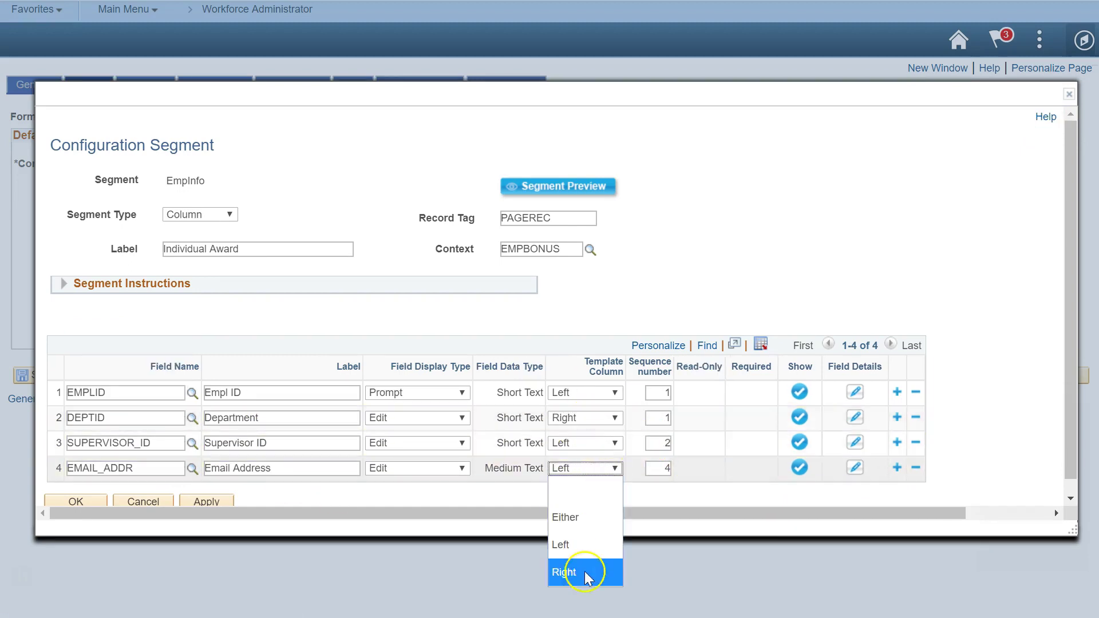
{"action": "left_click", "coordinate": [587, 572]}
{"action": "double_click", "coordinate": [658, 468]}
{"action": "type", "text": "2"}
{"action": "left_click", "coordinate": [76, 501]}
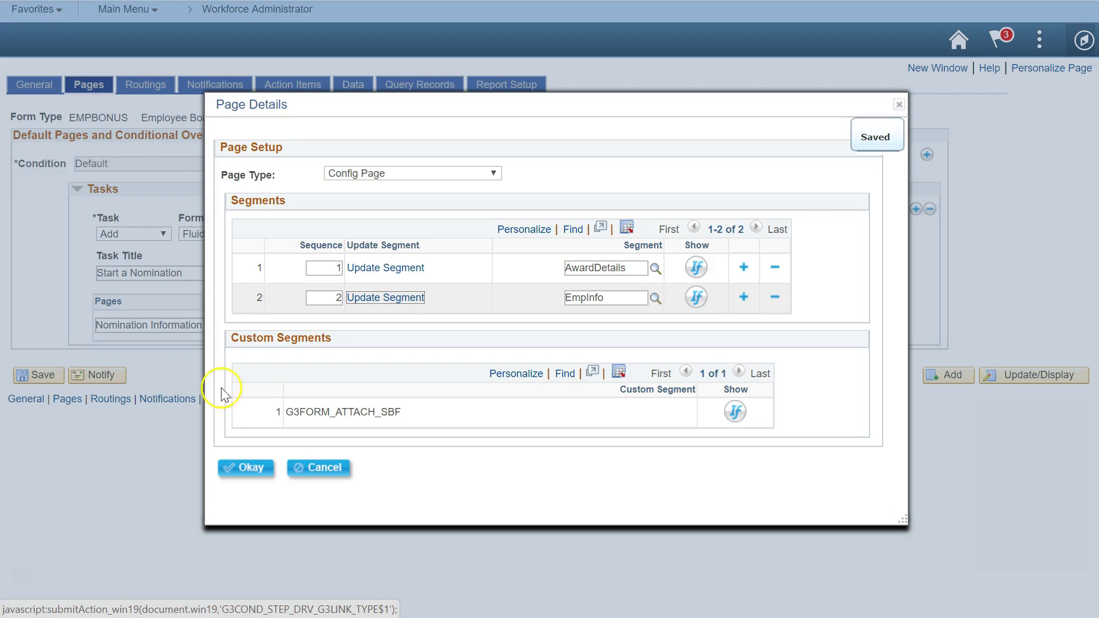
Create the TeamInfo grid segment labelled Team Award, allowing row insert and delete
{"action": "left_click", "coordinate": [744, 296]}
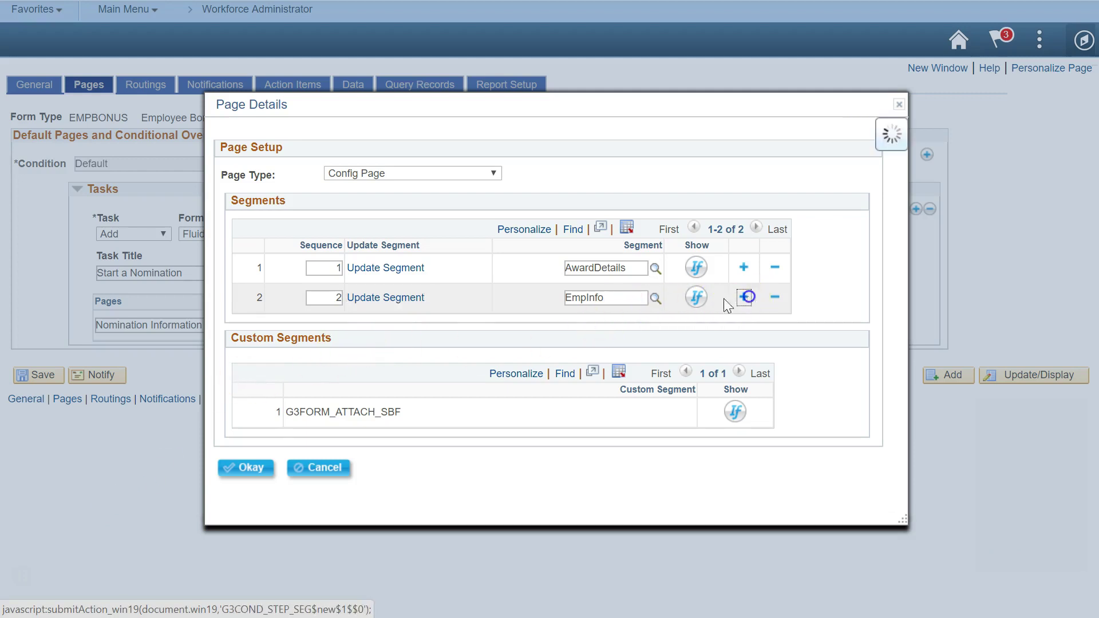
{"action": "left_click", "coordinate": [393, 312]}
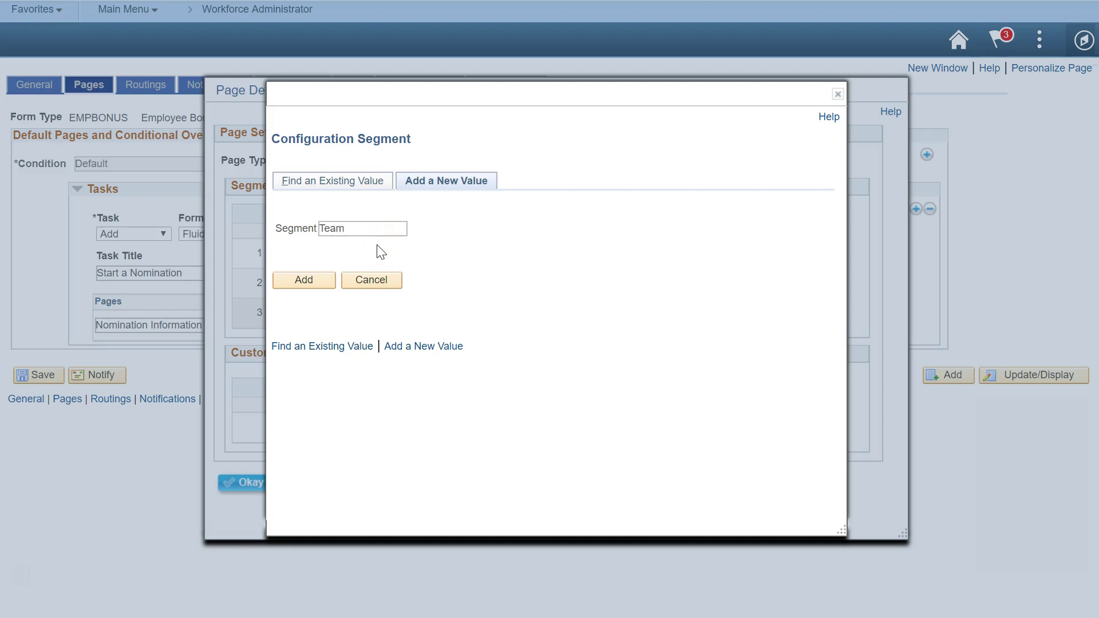
{"action": "left_click", "coordinate": [279, 280]}
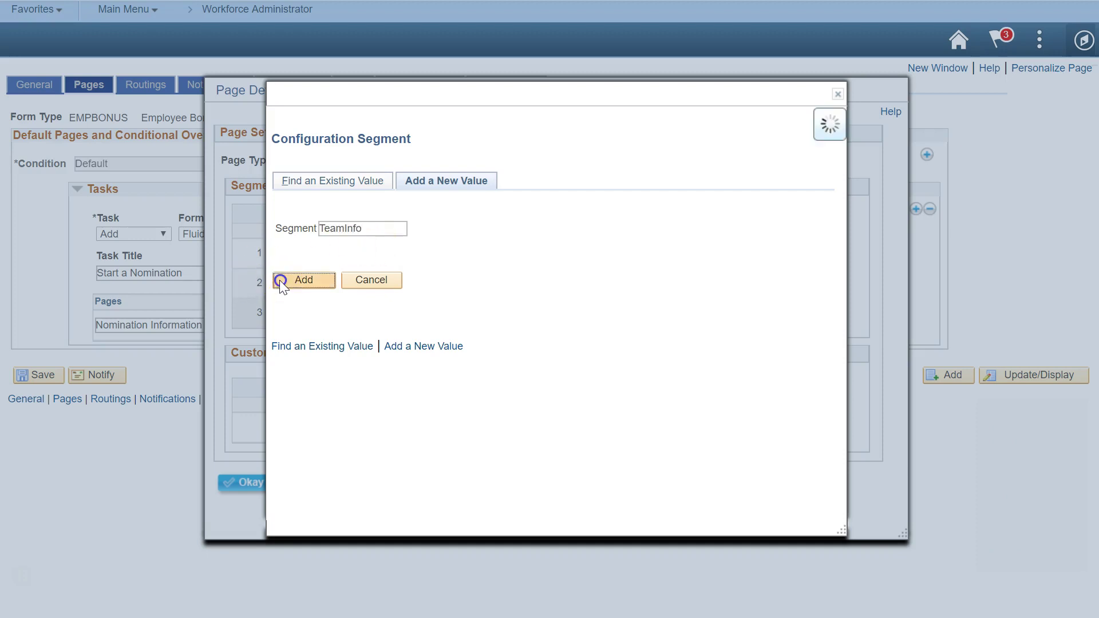
{"action": "left_click", "coordinate": [228, 257]}
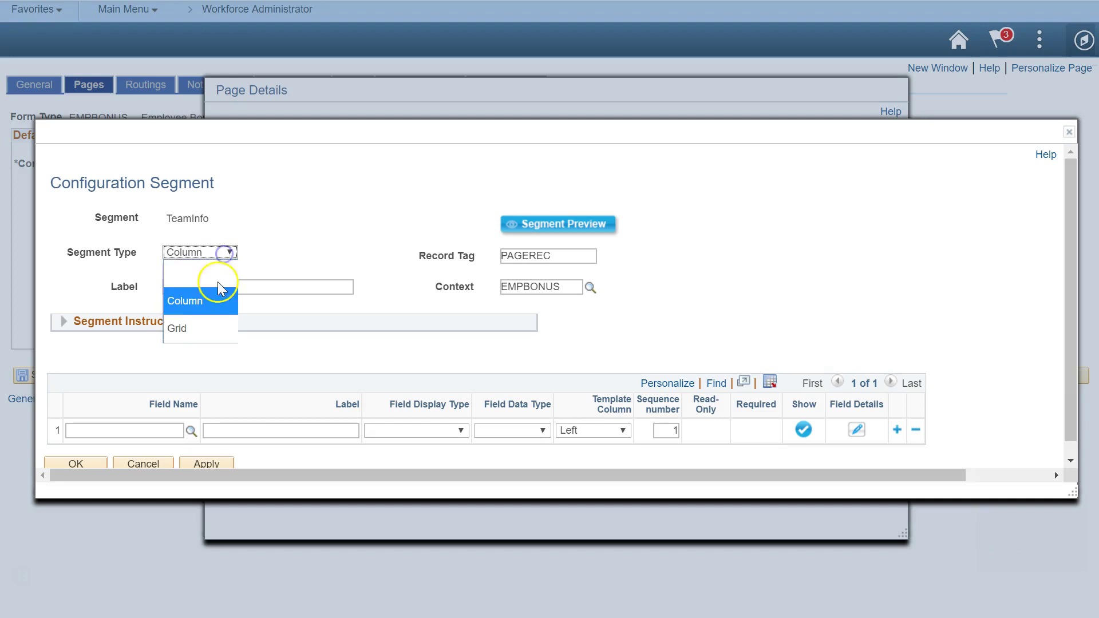
{"action": "left_click", "coordinate": [211, 321]}
{"action": "left_click", "coordinate": [254, 269]}
{"action": "type", "text": "Team"}
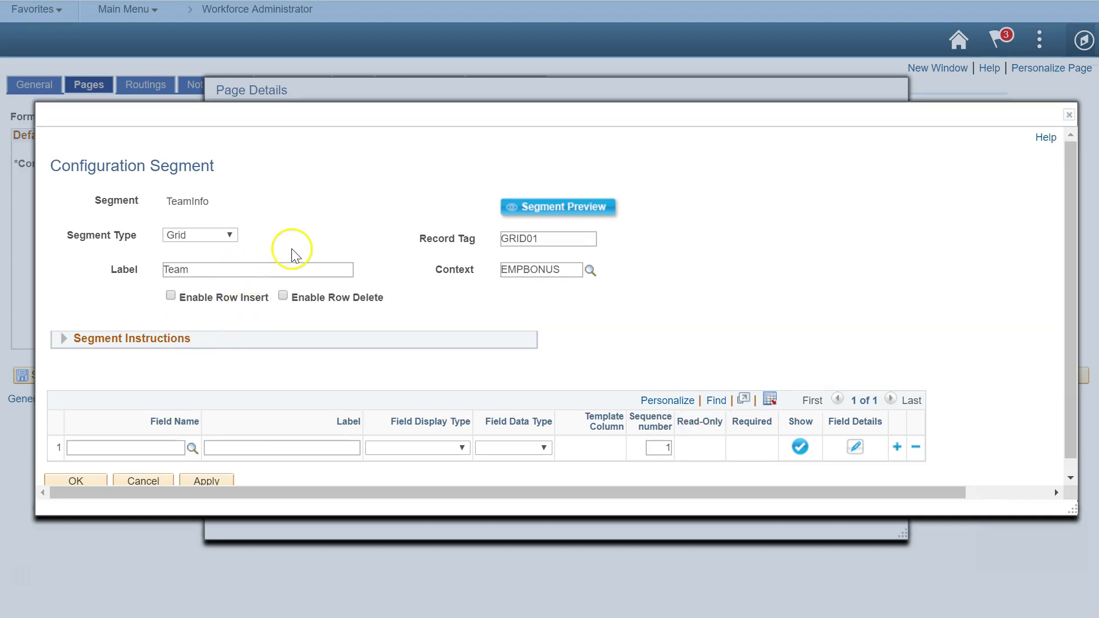
{"action": "type", "text": " Award"}
{"action": "left_click", "coordinate": [170, 296]}
{"action": "left_click", "coordinate": [283, 271]}
Add a NAME_DISPLAY field labelled Nominee Name plus Amount and Achievement Details rows
{"action": "left_click", "coordinate": [137, 422]}
{"action": "type", "text": "named"}
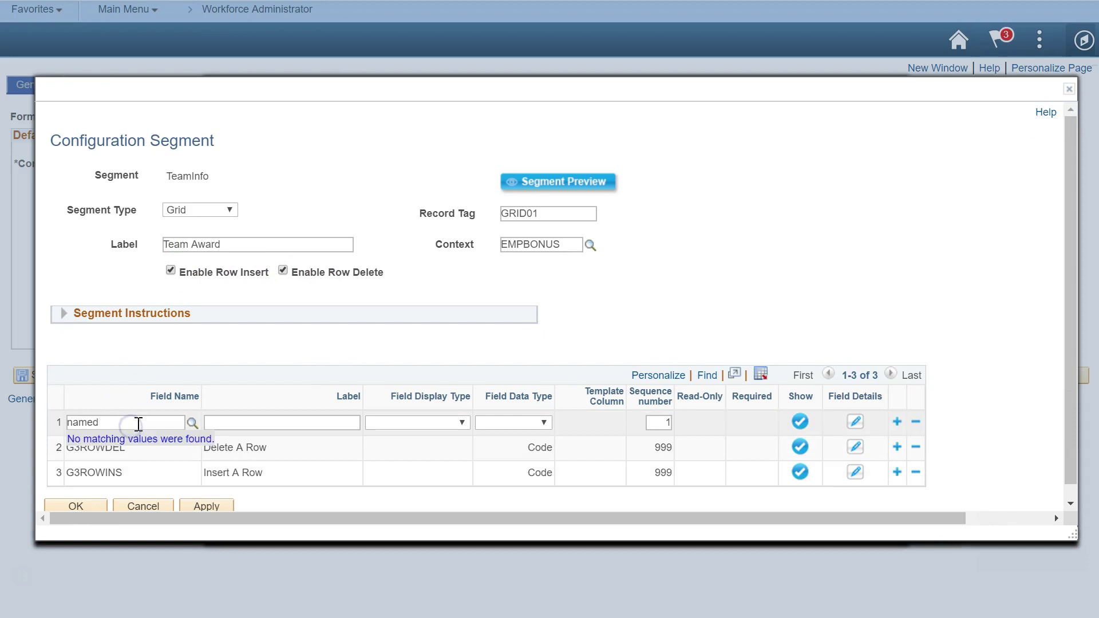
{"action": "type", "text": "isplay"}
{"action": "key", "text": "Tab"}
{"action": "left_click", "coordinate": [897, 422]}
{"action": "left_click", "coordinate": [202, 410]}
{"action": "type", "text": "N"}
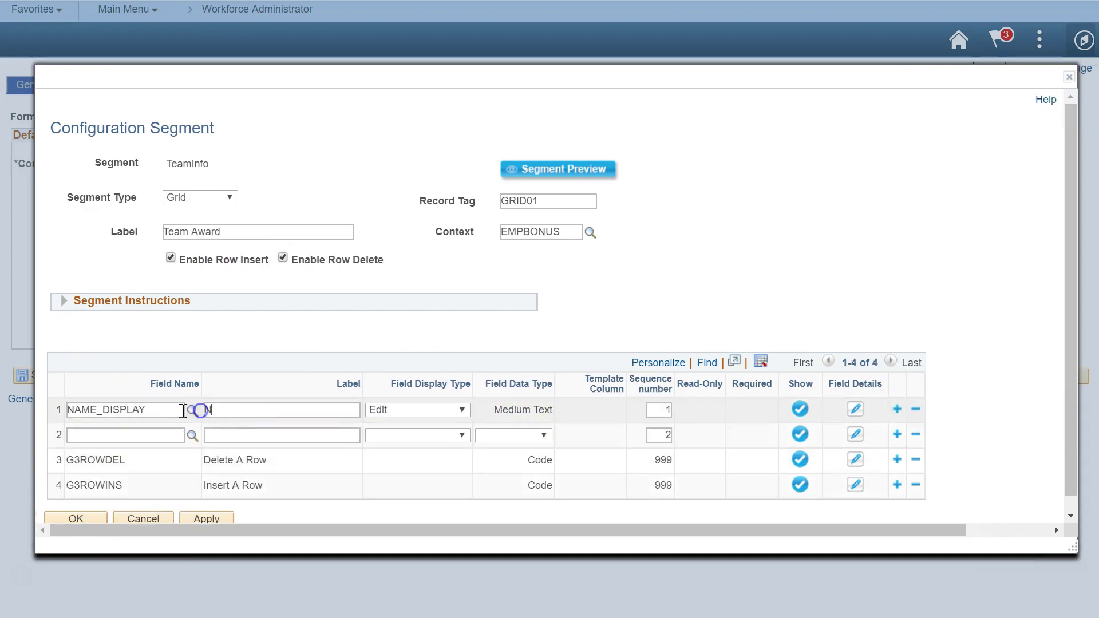
{"action": "type", "text": "ominee Name"}
{"action": "key", "text": "Tab"}
{"action": "left_click", "coordinate": [230, 432]}
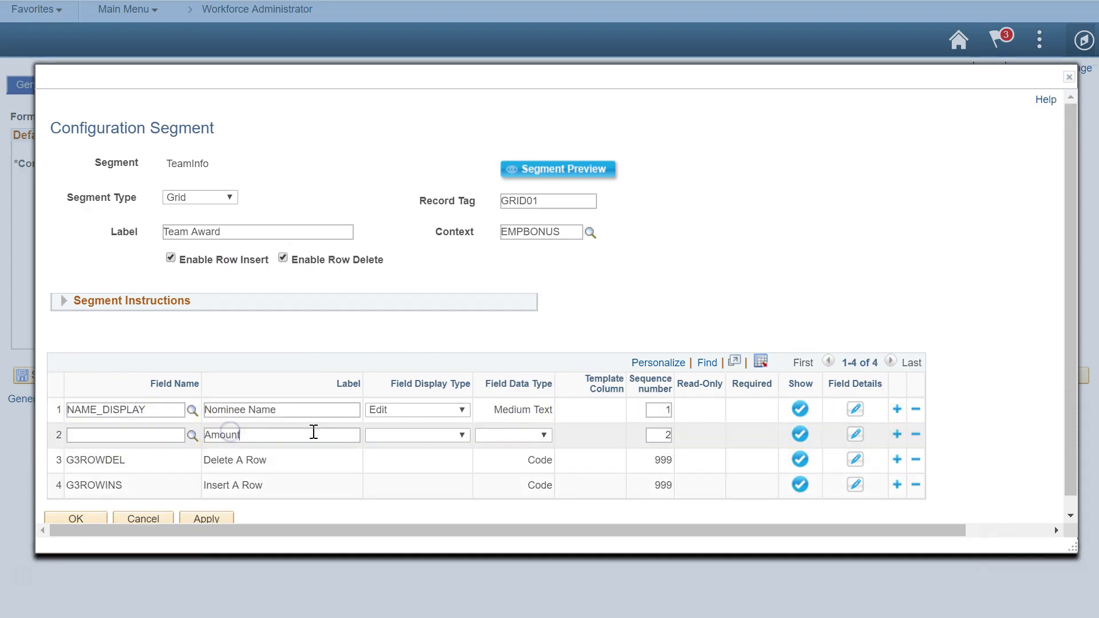
{"action": "left_click", "coordinate": [898, 435]}
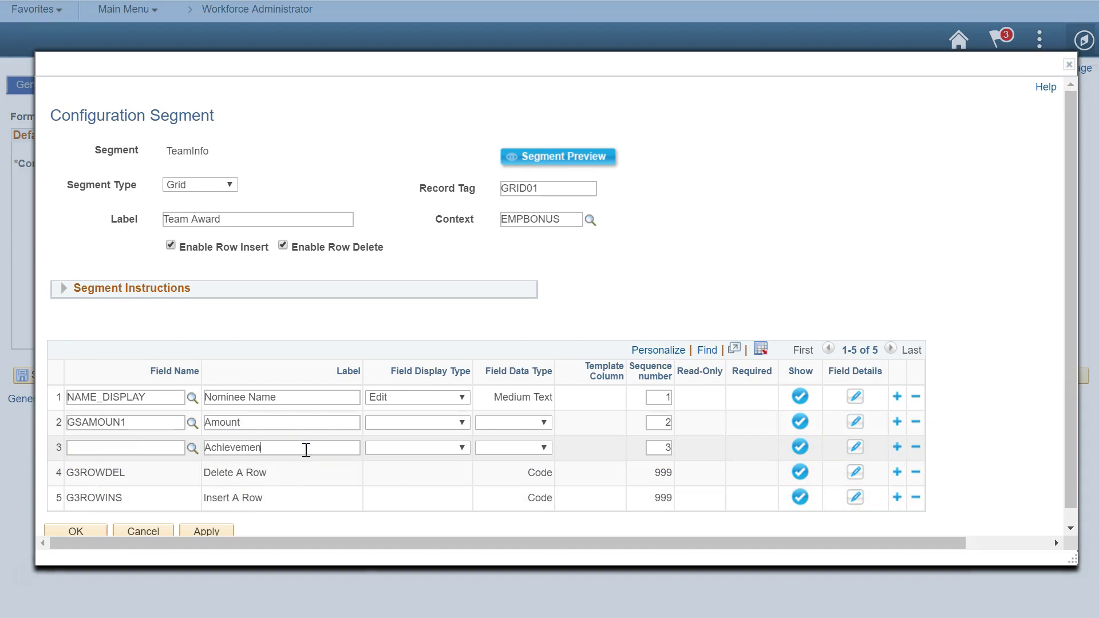
Make Amount an Edit two-decimal field and Achievement Details Edit long text, then save
{"action": "left_click", "coordinate": [449, 422]}
{"action": "left_click", "coordinate": [377, 344]}
{"action": "left_click", "coordinate": [508, 422]}
{"action": "left_click", "coordinate": [504, 398]}
{"action": "left_click", "coordinate": [431, 448]}
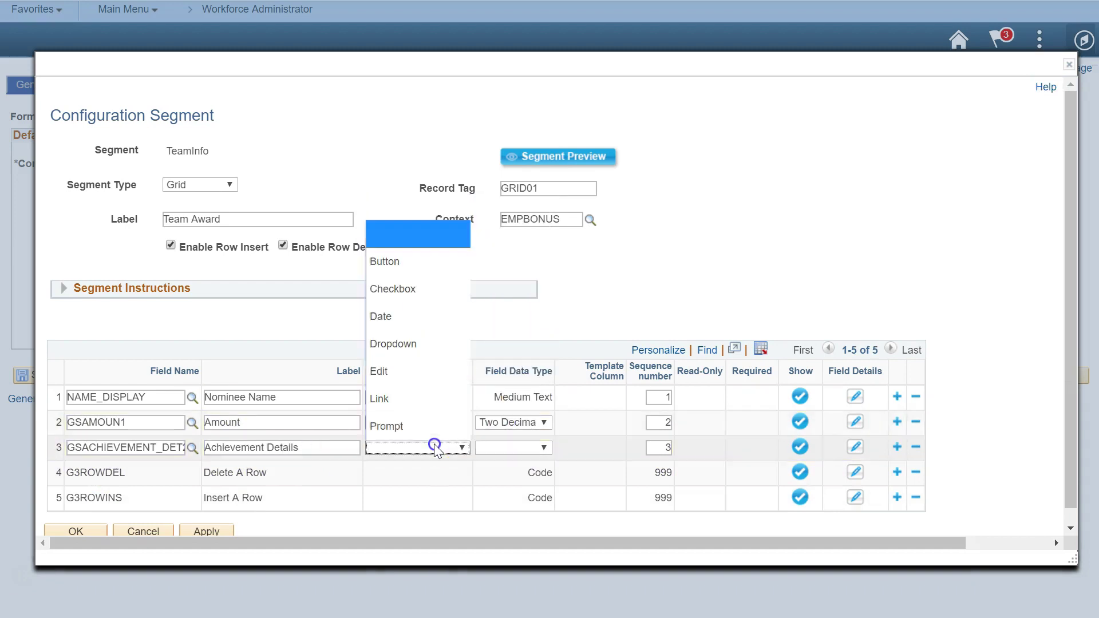
{"action": "left_click", "coordinate": [378, 368]}
{"action": "left_click", "coordinate": [522, 448]}
{"action": "left_click", "coordinate": [504, 344]}
{"action": "left_click", "coordinate": [80, 532]}
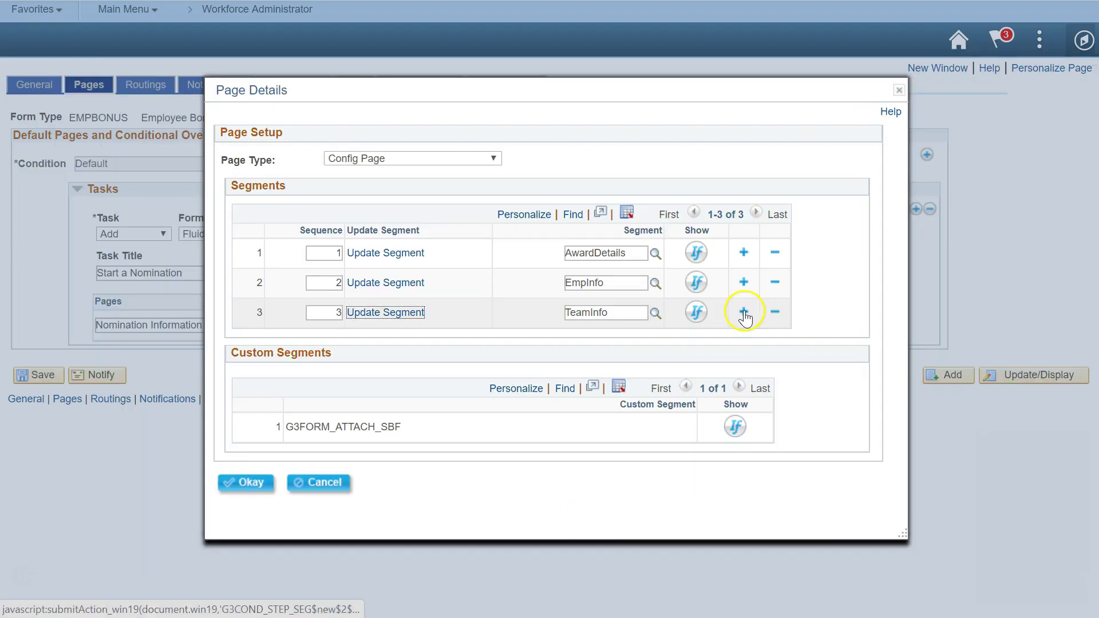
Add the TotAward segment labelled Total Award with a GSTOTAL_AMOUN1 Total Amount field, and save
{"action": "left_click", "coordinate": [745, 312]}
{"action": "left_click", "coordinate": [395, 328]}
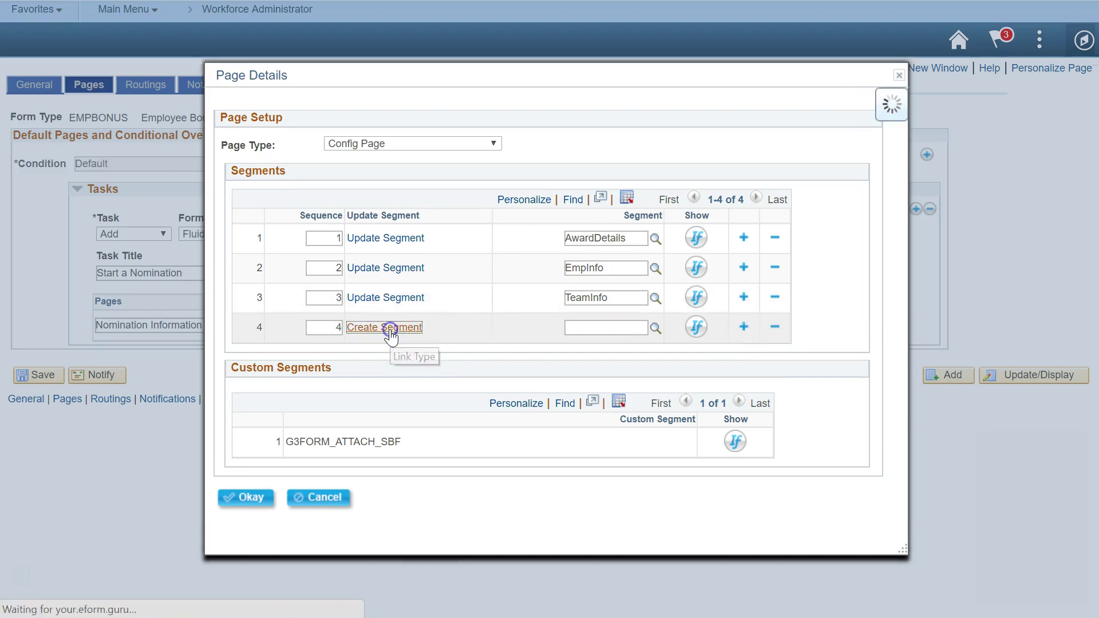
{"action": "type", "text": "T"}
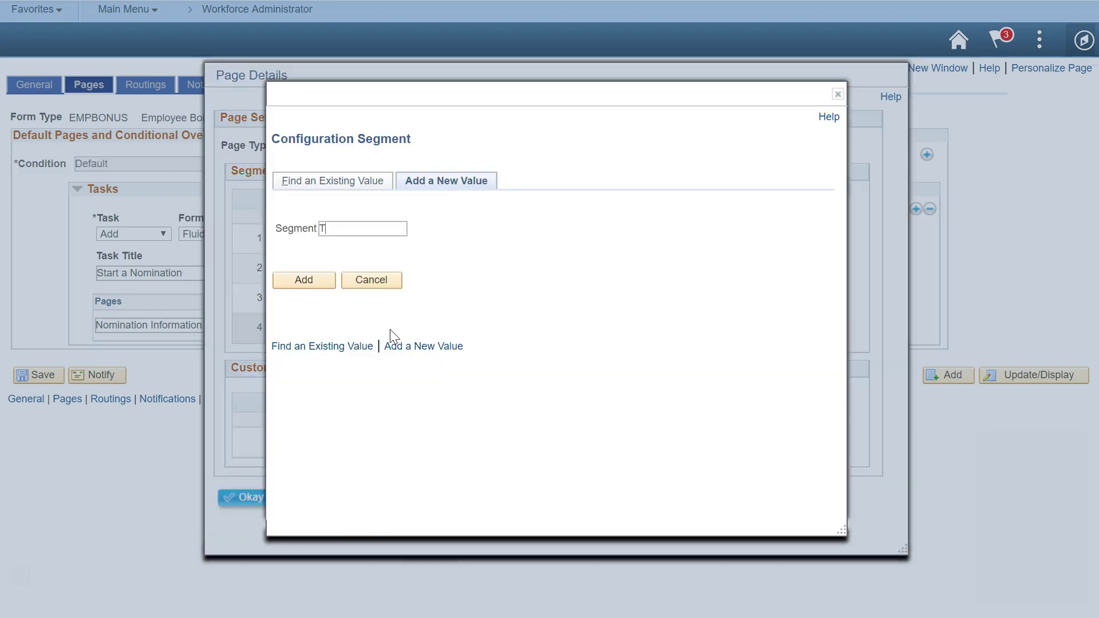
{"action": "type", "text": "otAward"}
{"action": "left_click", "coordinate": [326, 281]}
{"action": "left_click", "coordinate": [312, 285]}
{"action": "type", "text": "Total "}
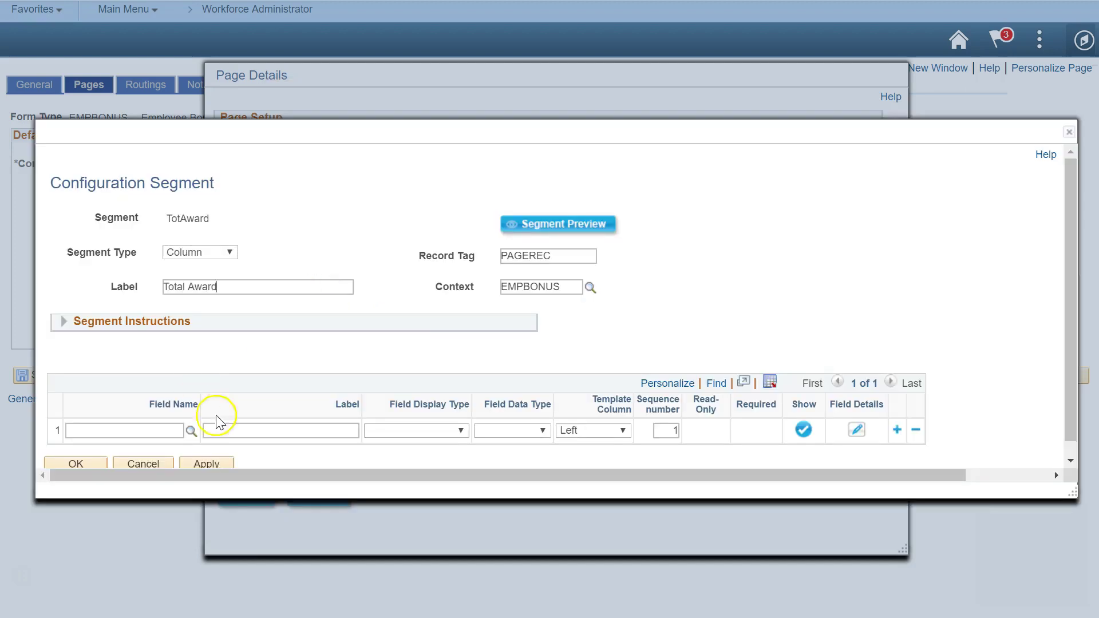
{"action": "type", "text": "GSTOTAL_AMOUN1"}
{"action": "left_click", "coordinate": [77, 465]}
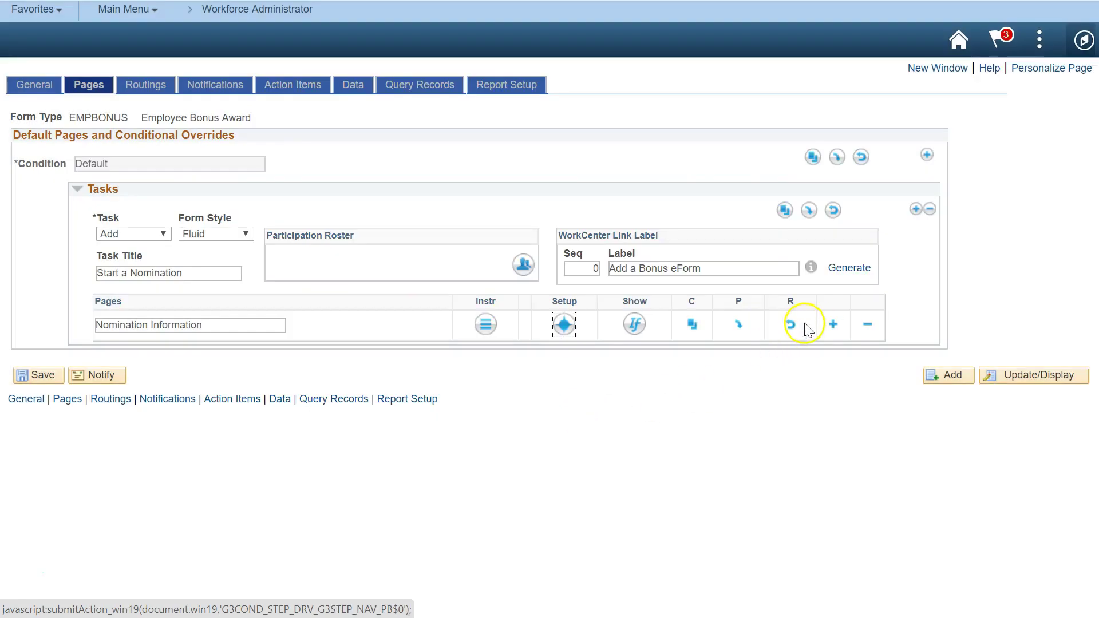
Add a Results page of type Delivered Result Page, save the form, and return Home
{"action": "left_click", "coordinate": [833, 325]}
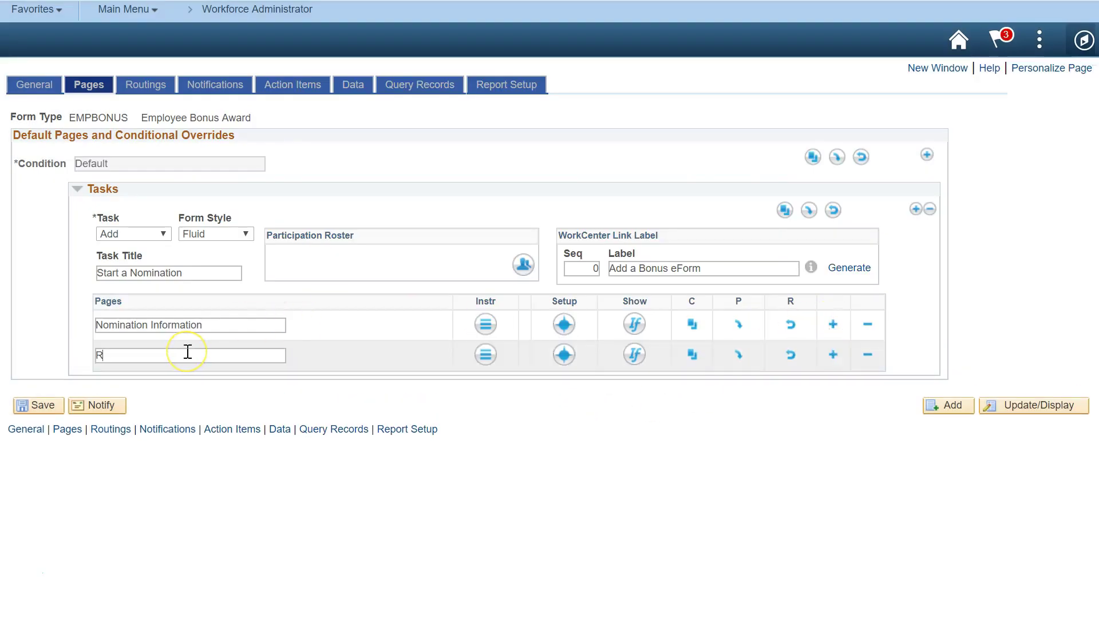
{"action": "type", "text": "Results"}
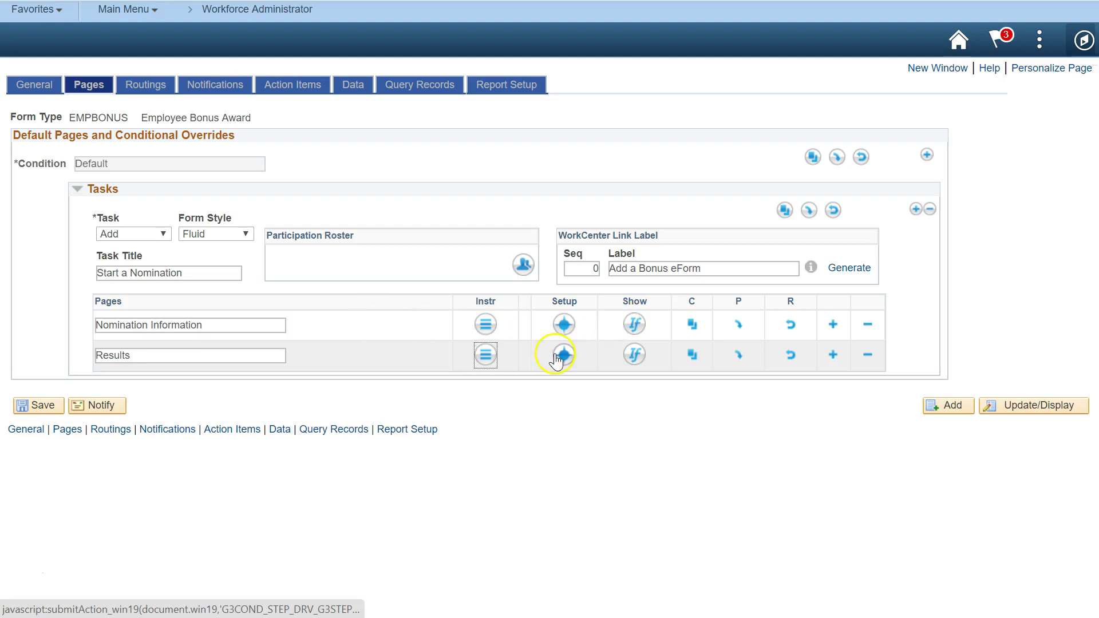
{"action": "left_click", "coordinate": [562, 355]}
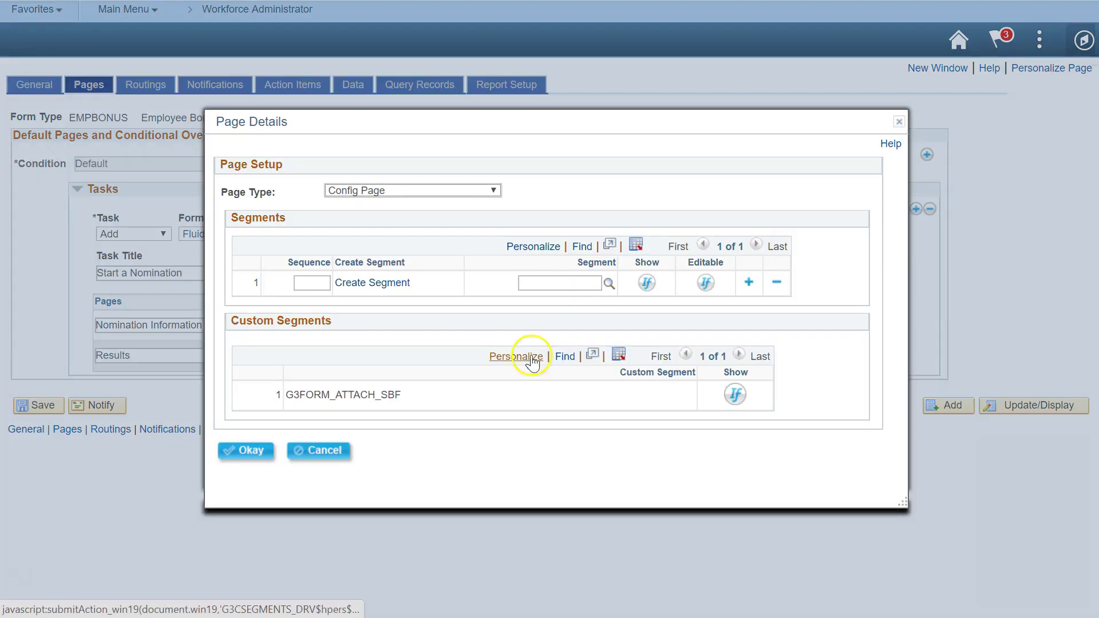
{"action": "left_click", "coordinate": [442, 191]}
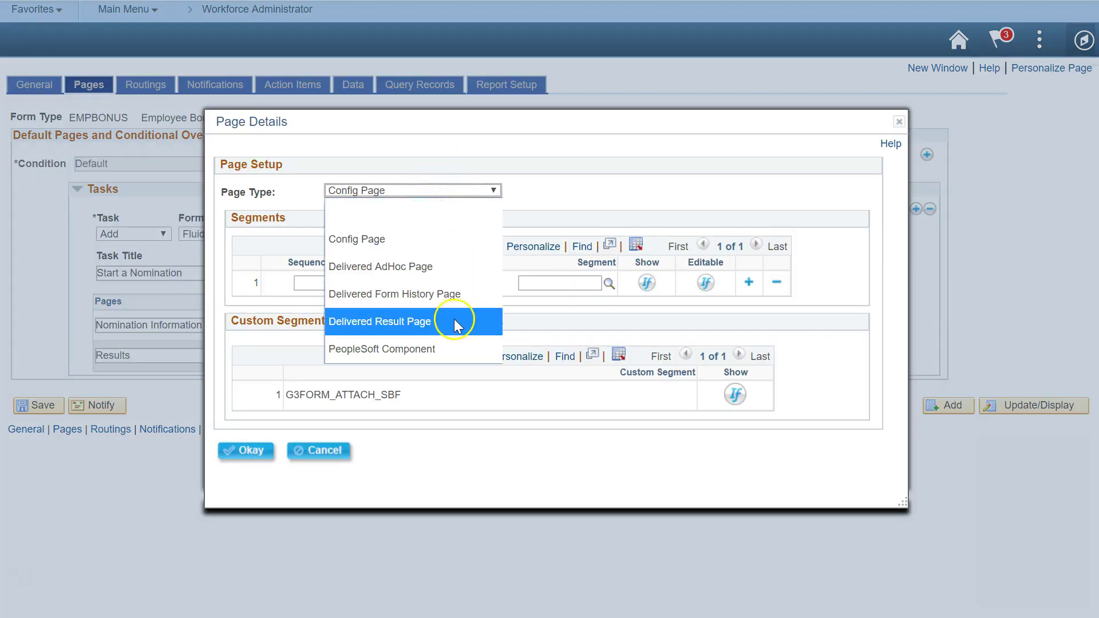
{"action": "left_click", "coordinate": [246, 495]}
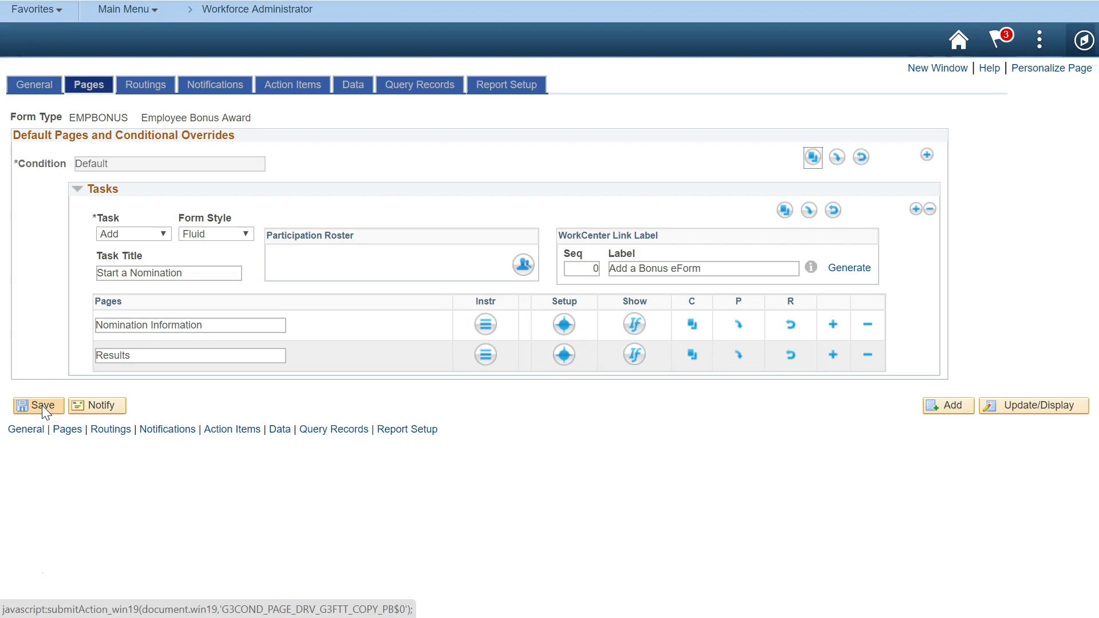
{"action": "left_click", "coordinate": [42, 405]}
{"action": "left_click", "coordinate": [959, 41]}
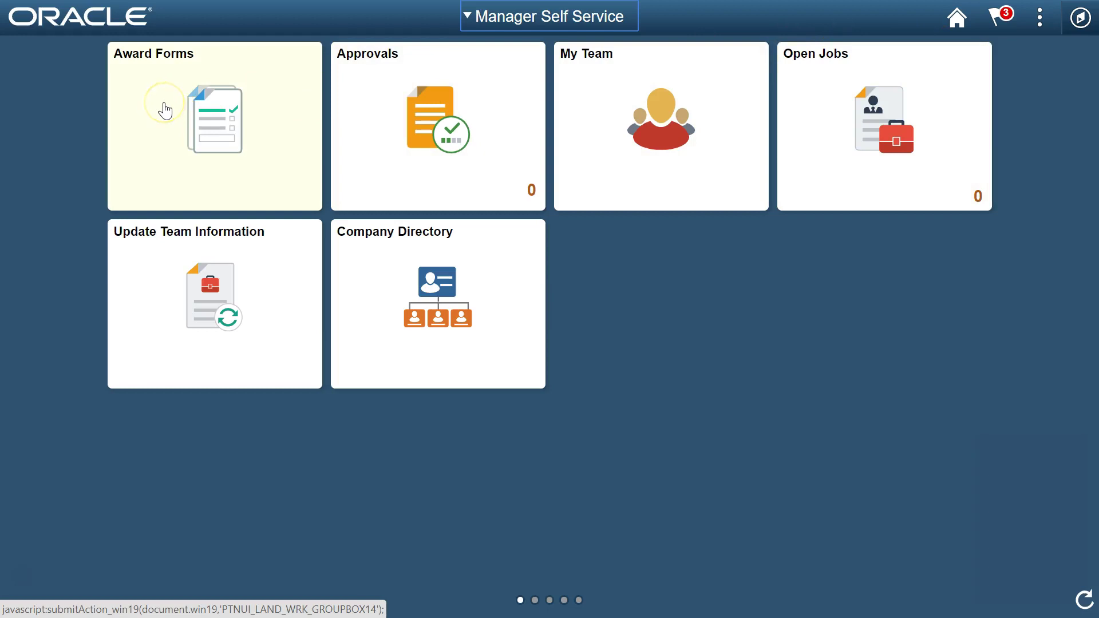
Start a new Bonus eForm from the Award Forms tile and submit the nomination
{"action": "left_click", "coordinate": [161, 135]}
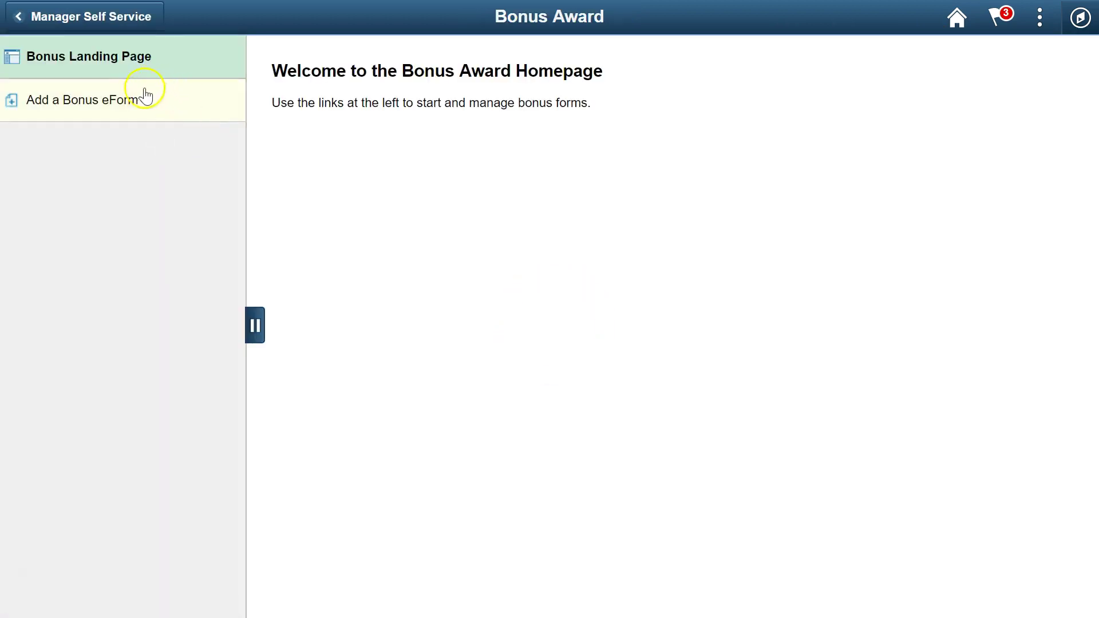
{"action": "left_click", "coordinate": [125, 109]}
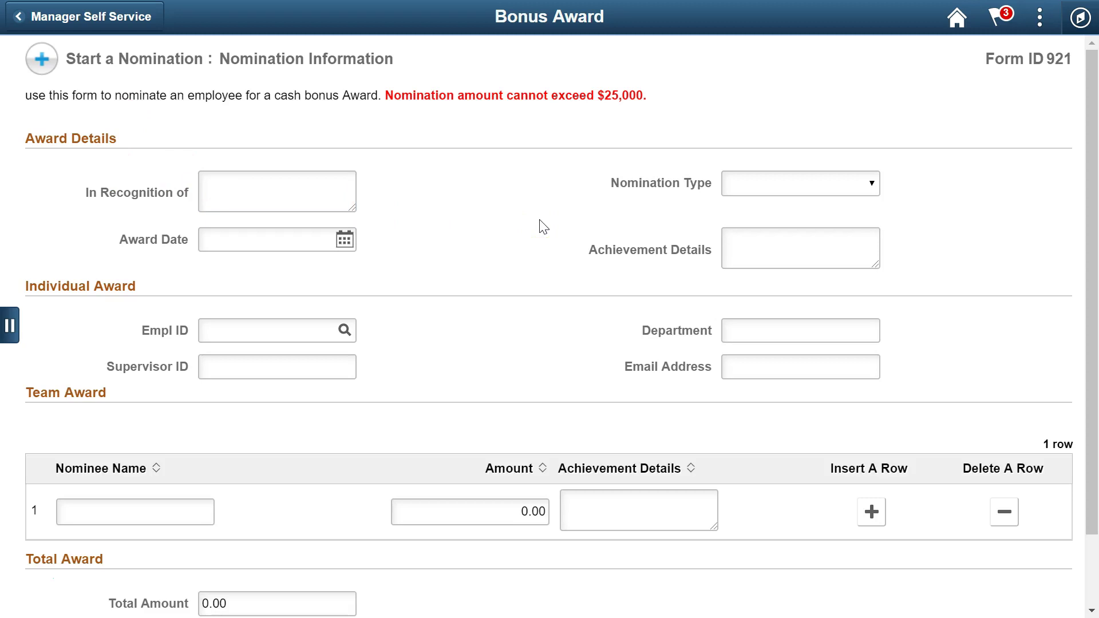
{"action": "scroll", "coordinate": [543, 228], "scroll_direction": "down", "scroll_amount": 3}
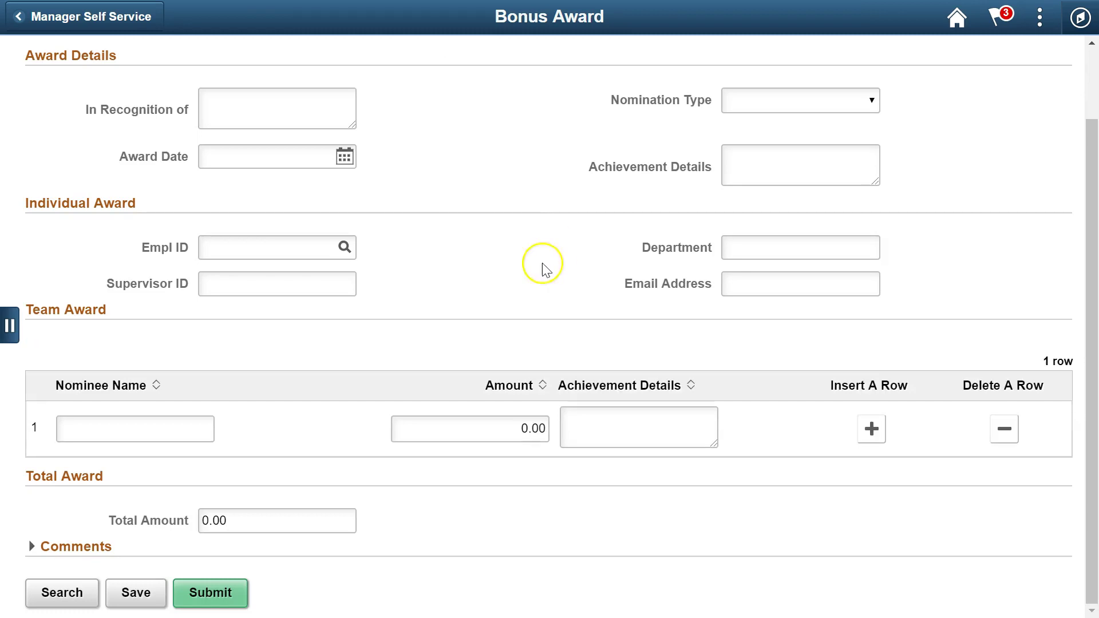
{"action": "left_click", "coordinate": [224, 598]}
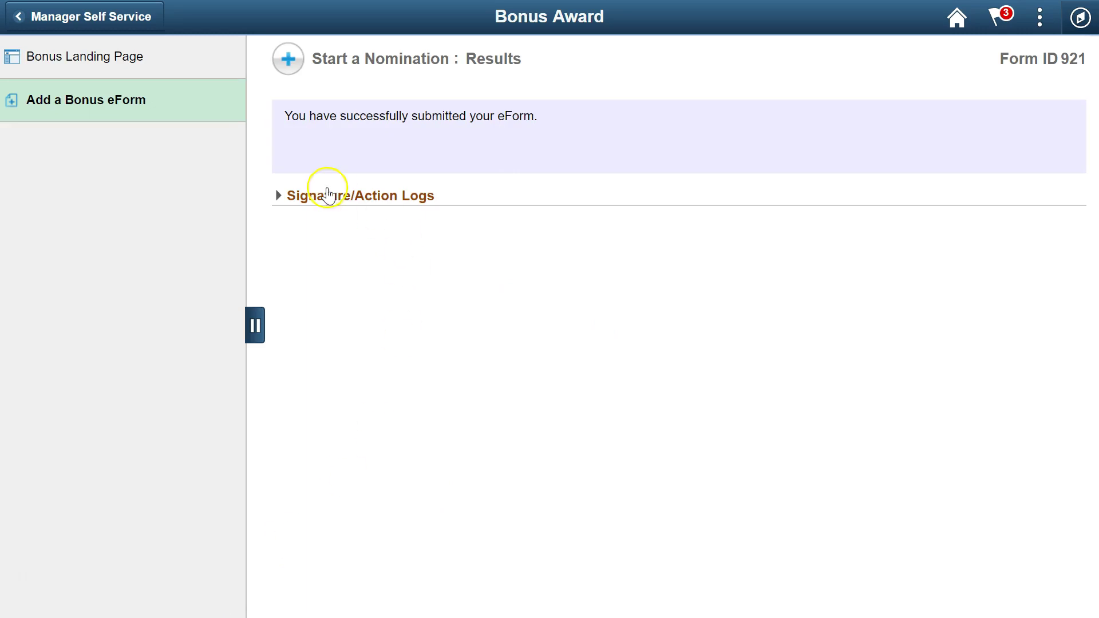
Expand Signature/Action Logs for Form ID 921 to show the Initiated step with Authorize action
{"action": "left_click", "coordinate": [274, 198]}
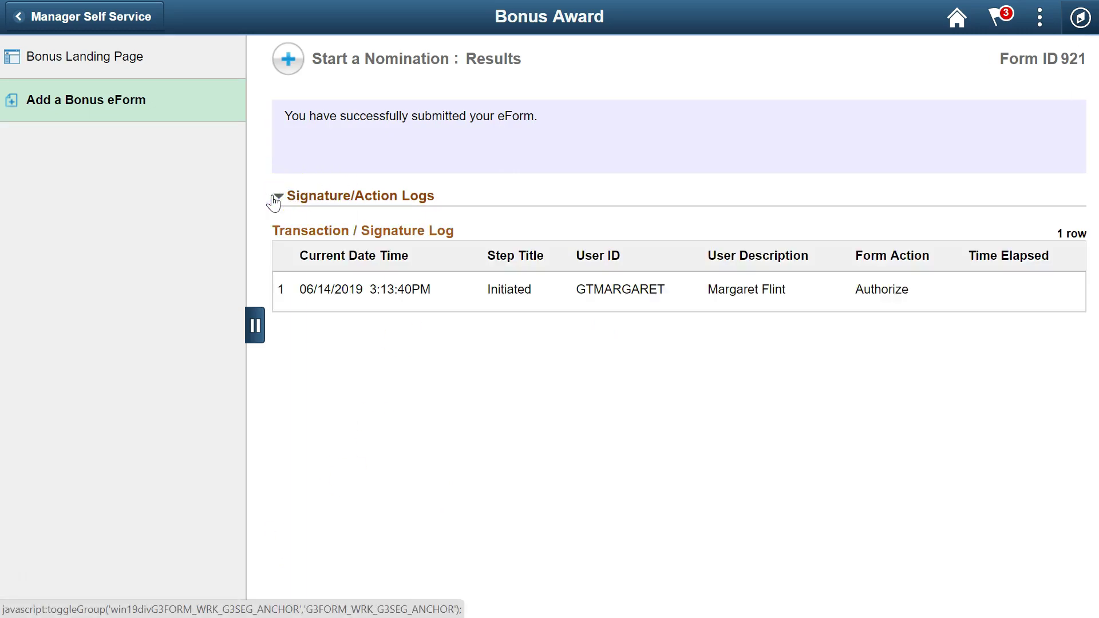